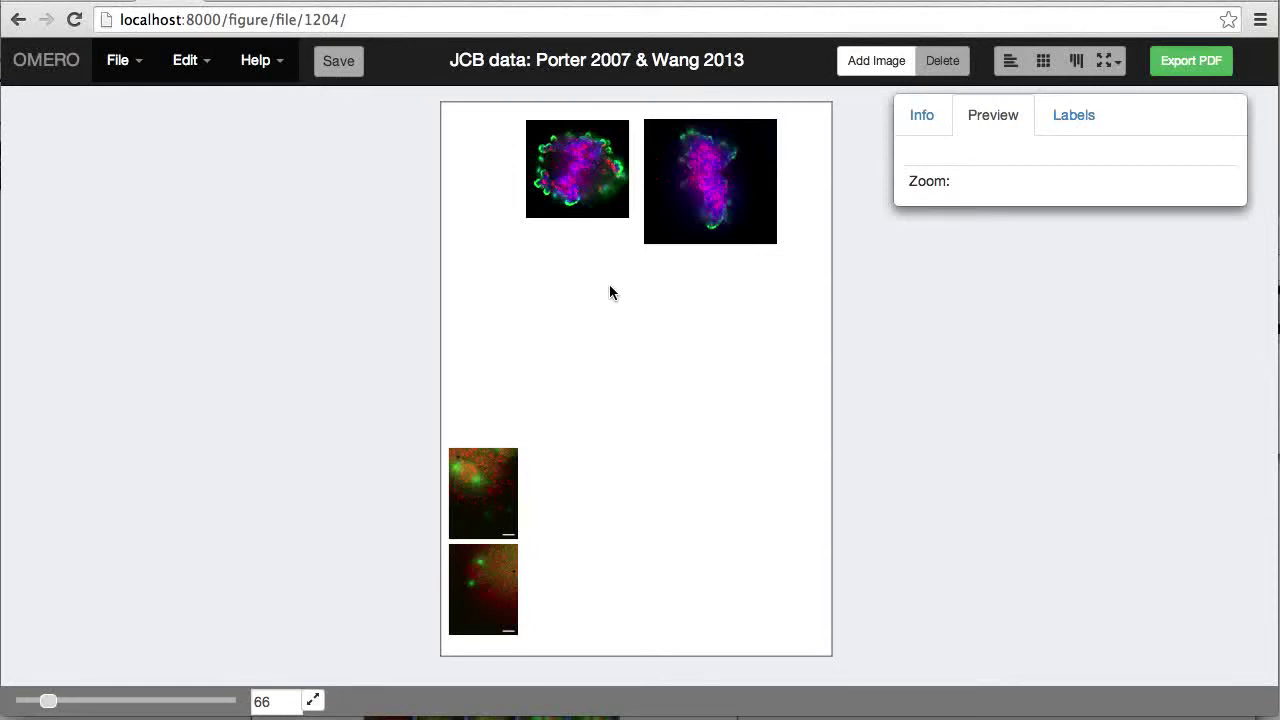
Step: Raise the canvas zoom from 66 to 200 so the two top cell panels fill the view
scroll(610, 286, "up", 3)
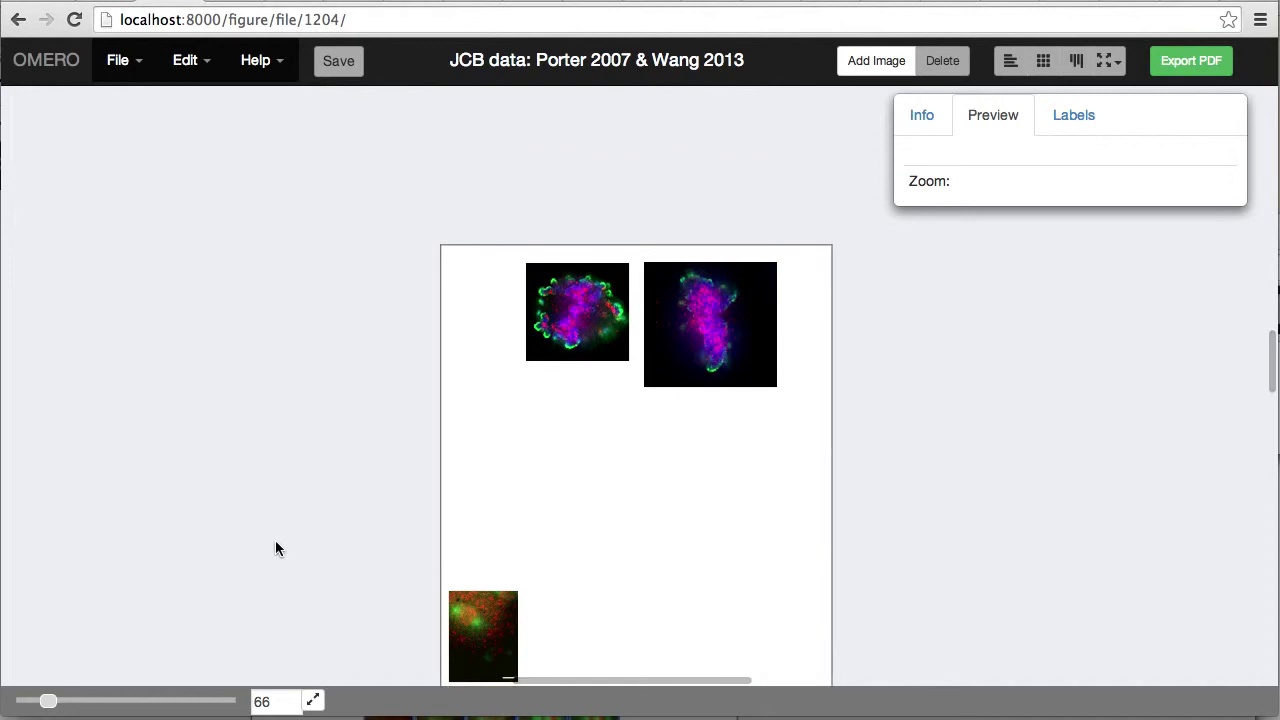
left_click_drag(48, 703, 123, 702)
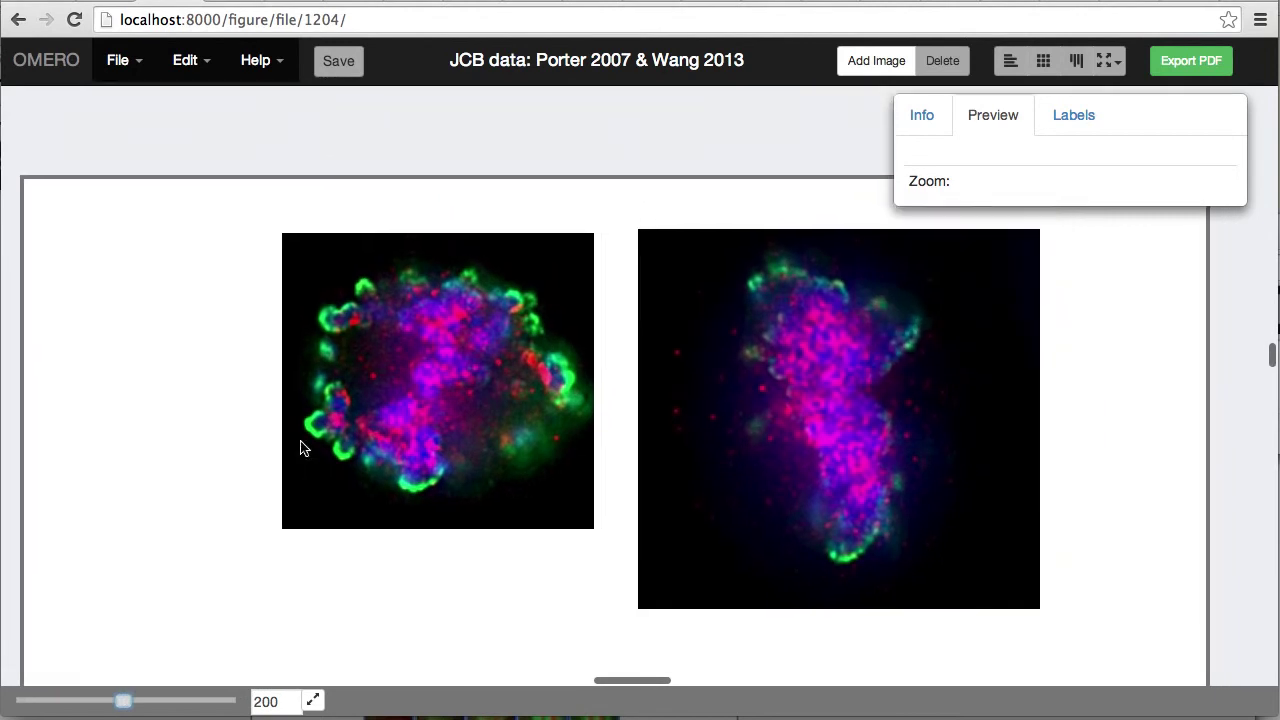
Step: Match the right cell panel's width and height to the left one and align both to the grid
left_click_drag(196, 341, 698, 420)
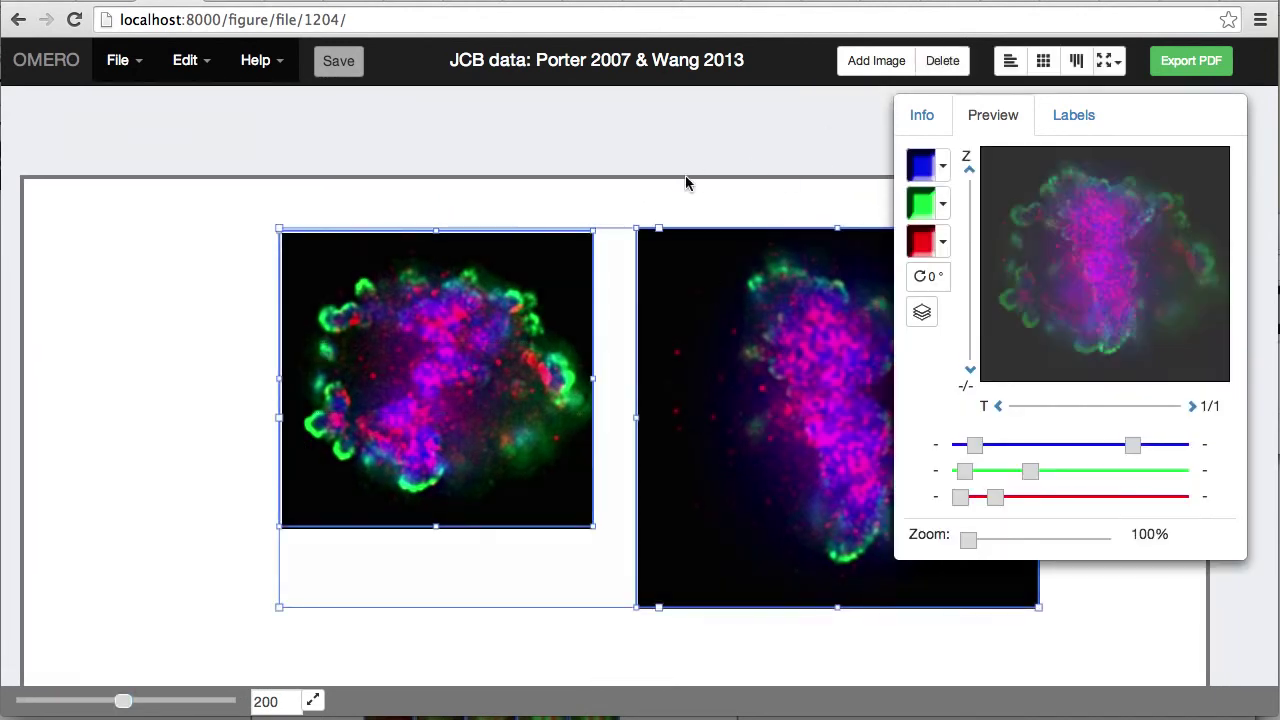
scroll(685, 182, "left", 2)
scroll(685, 182, "right", 6)
scroll(685, 182, "down", 2)
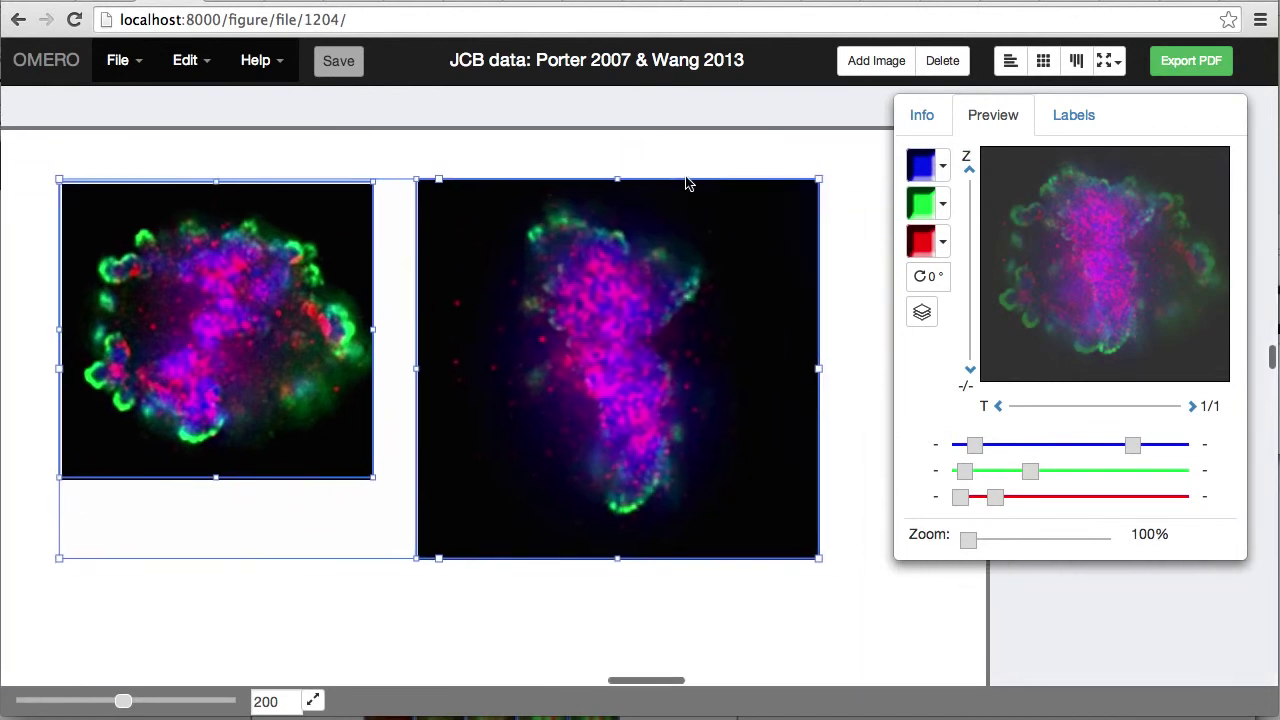
left_click(1104, 64)
left_click(1078, 150)
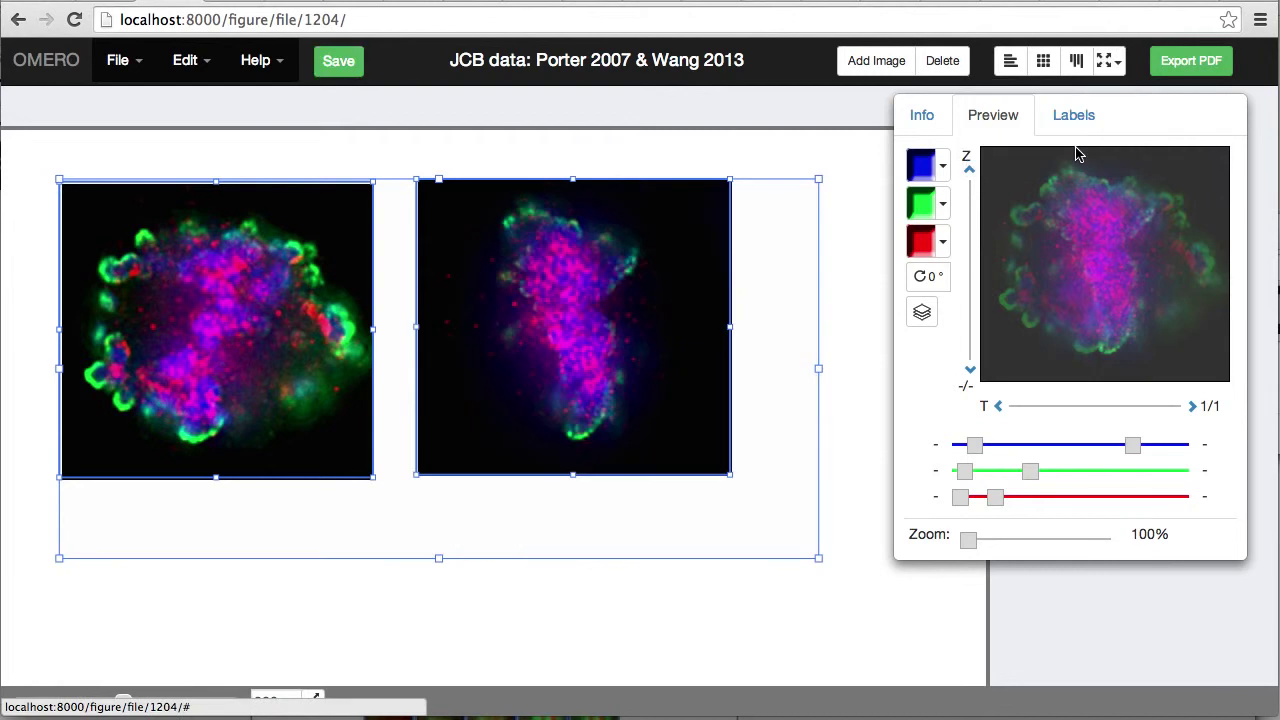
left_click(1043, 63)
left_click(616, 168)
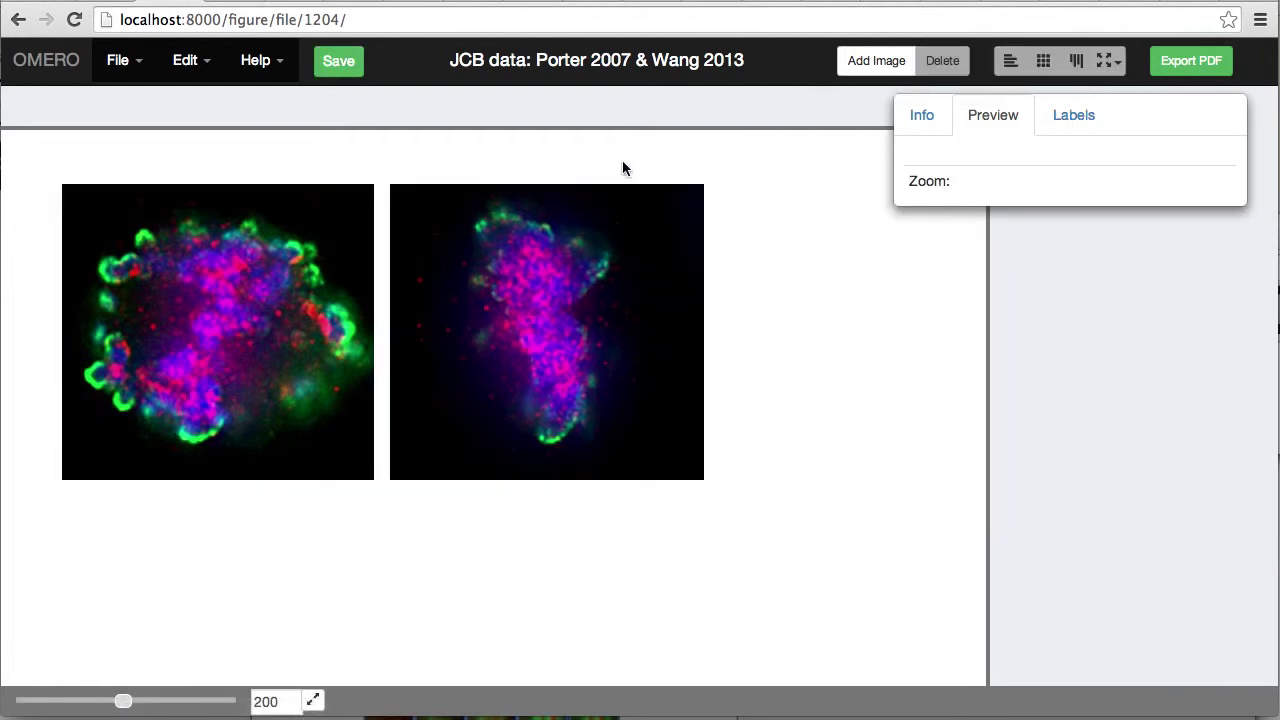
scroll(297, 257, "left", 3)
scroll(297, 257, "up", 2)
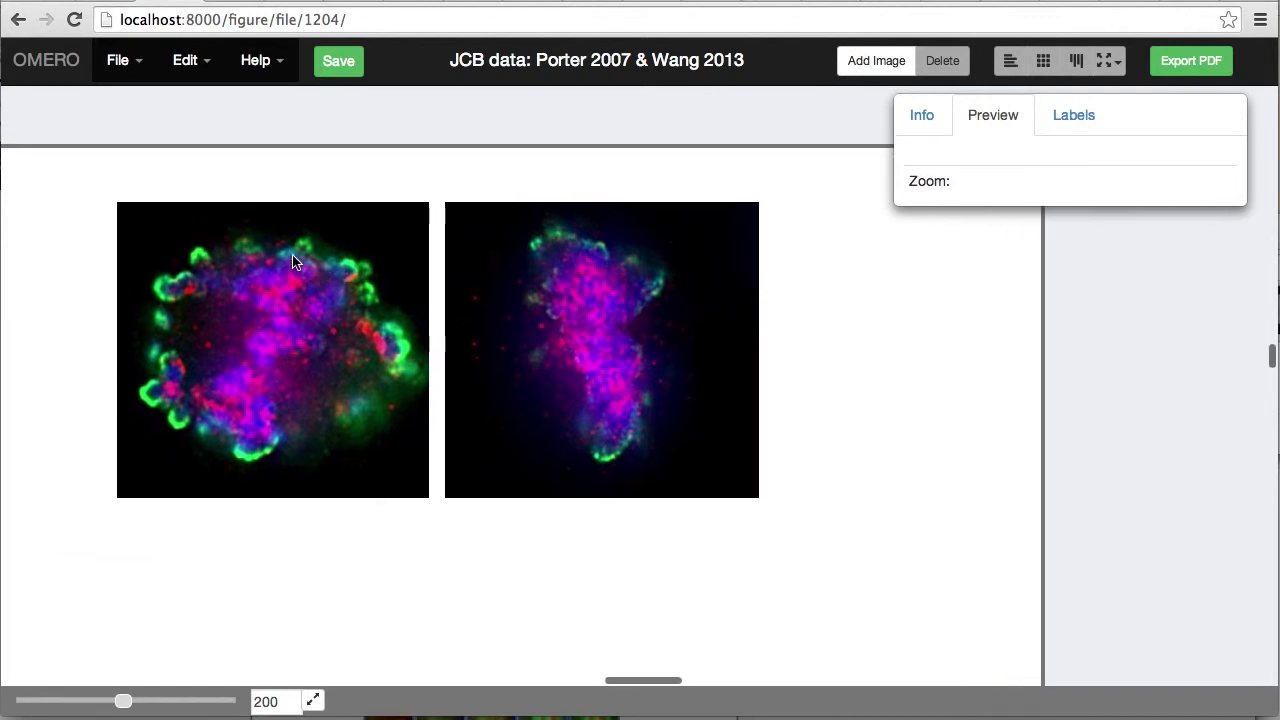
Step: Check each panel's channel settings, then hide the blue and red channels on both panels
left_click(317, 314)
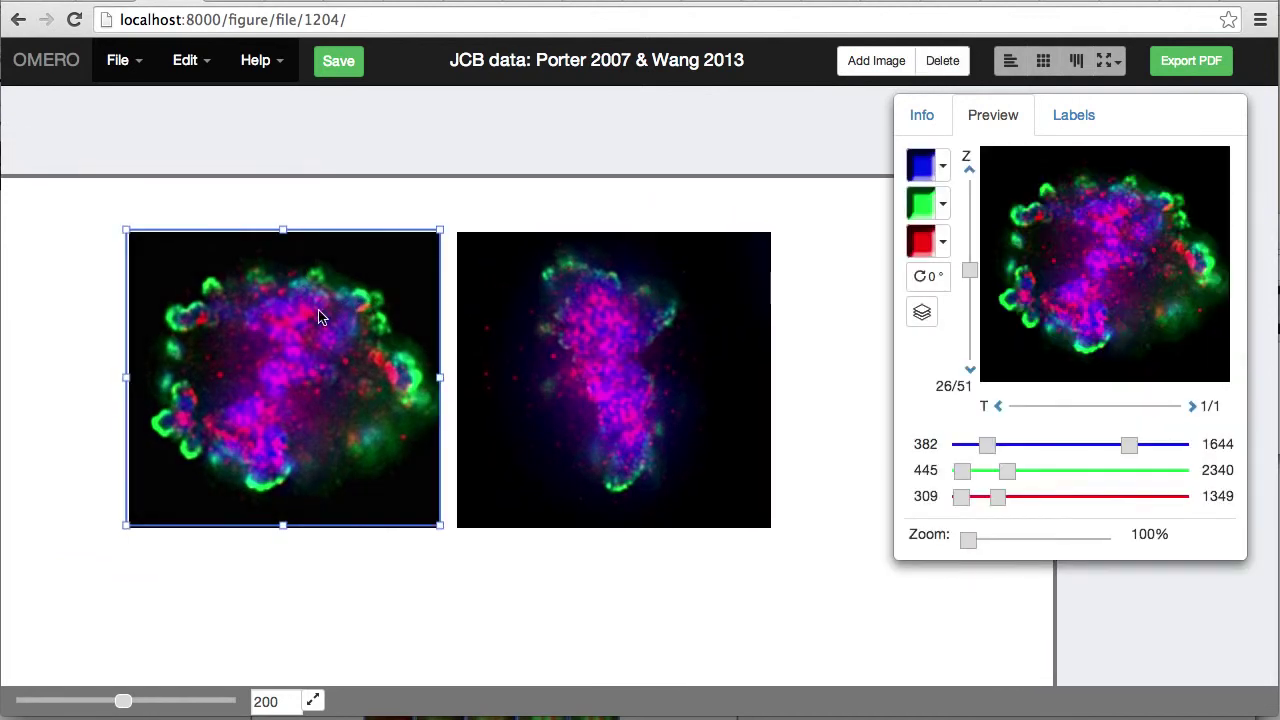
left_click(553, 333)
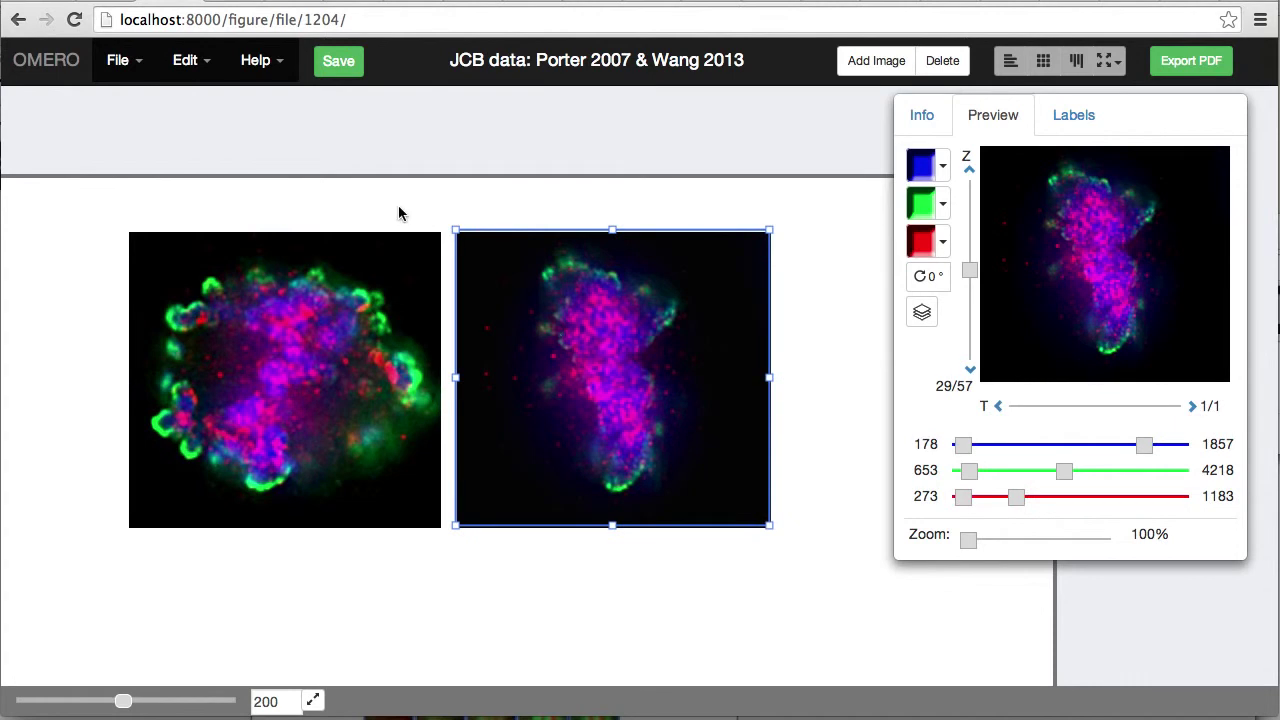
left_click_drag(377, 200, 505, 274)
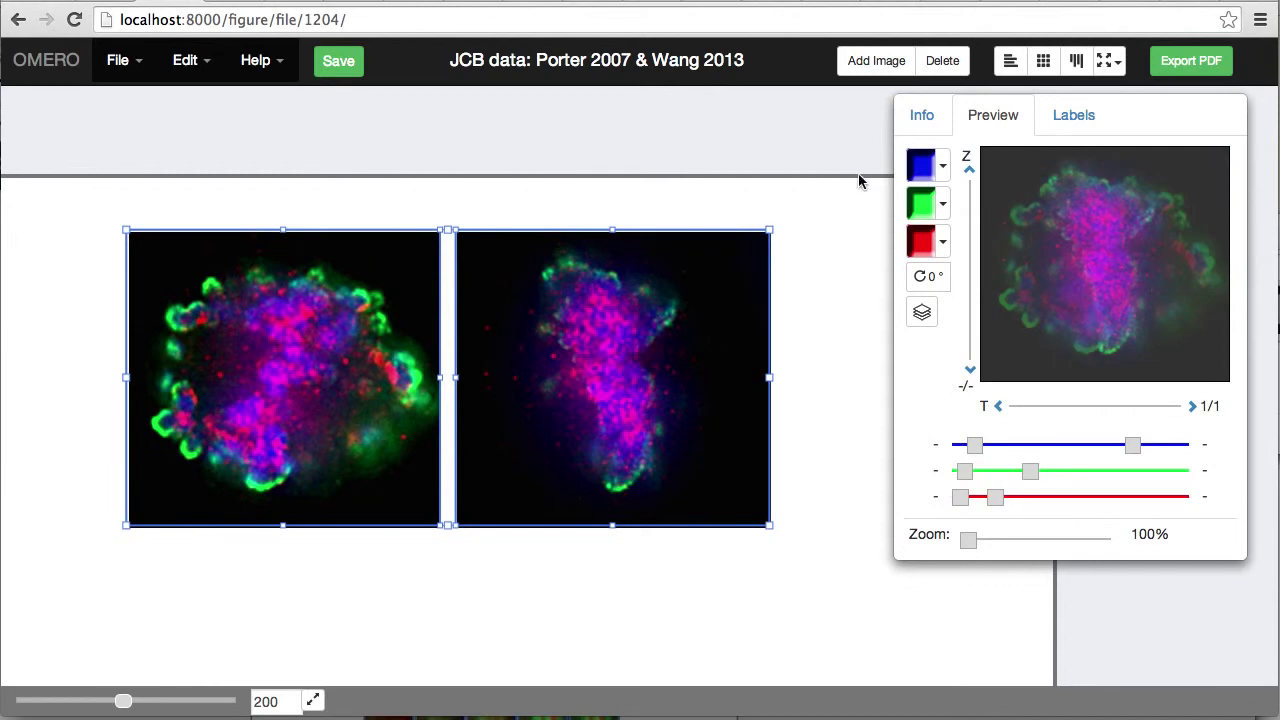
left_click(921, 176)
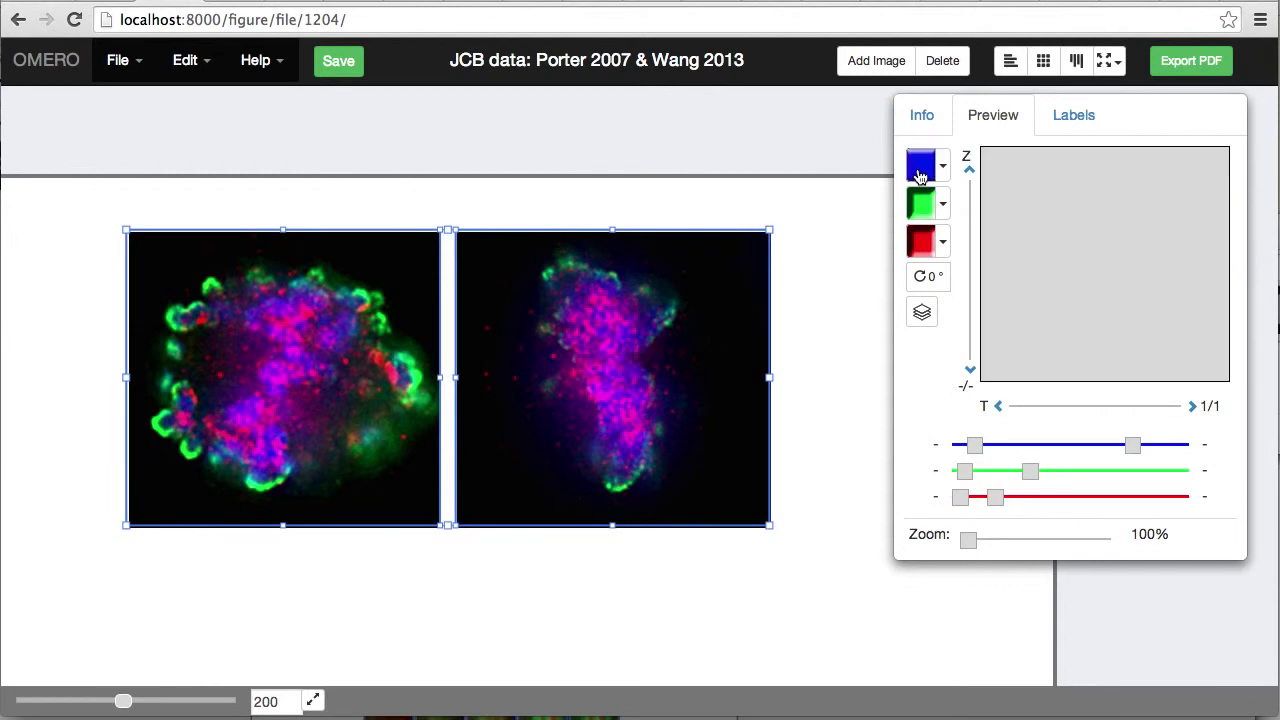
left_click(921, 242)
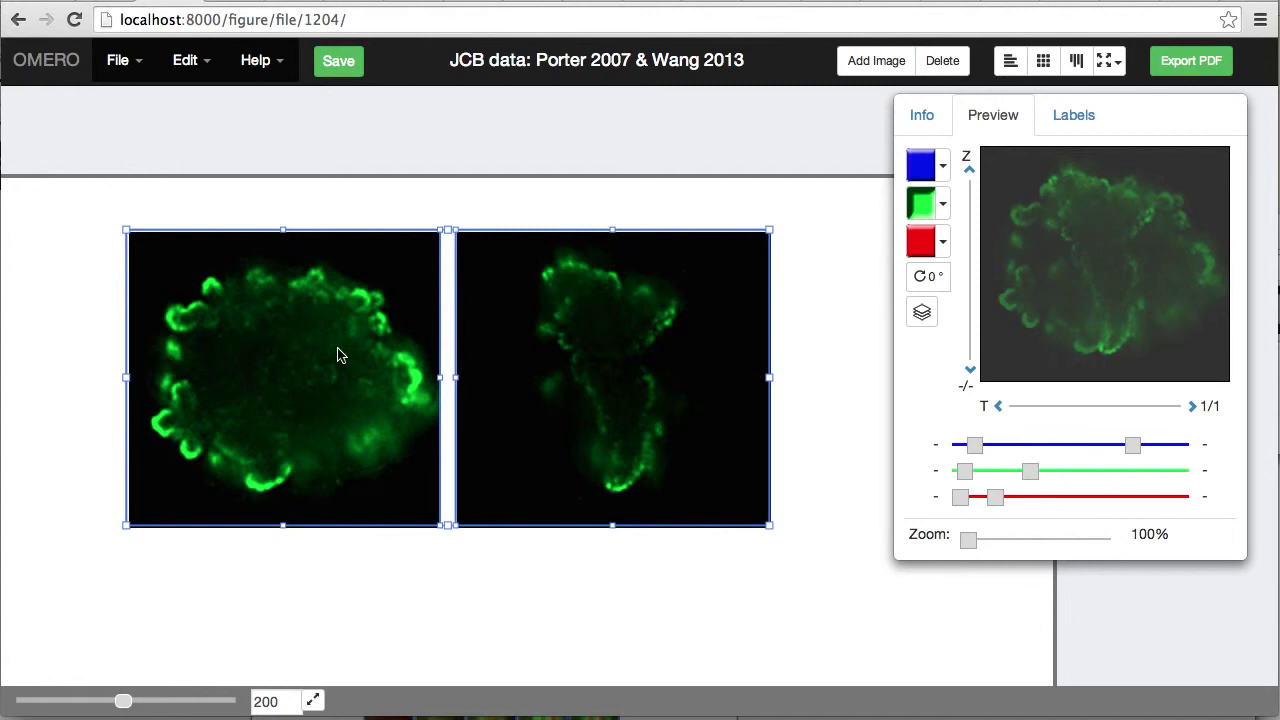
Step: Compare the green levels of the right and left panels, ending on the right (653–4218)
left_click(454, 208)
left_click(585, 334)
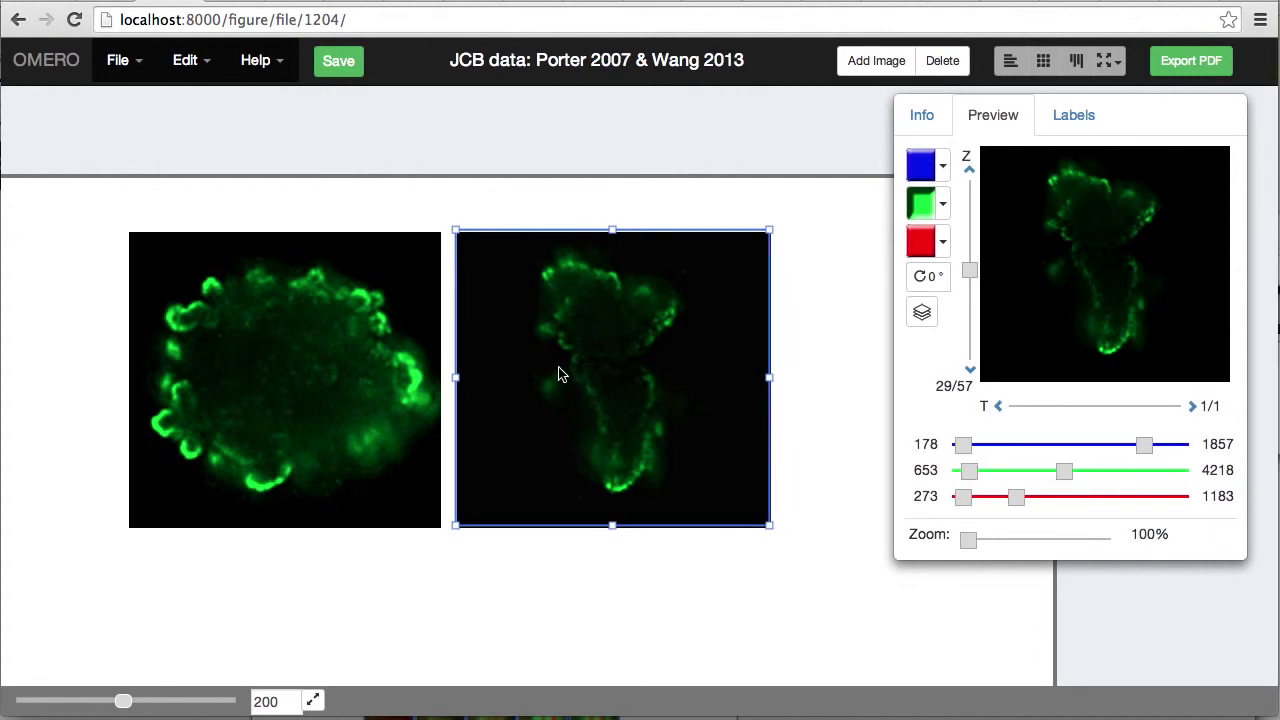
left_click(370, 387)
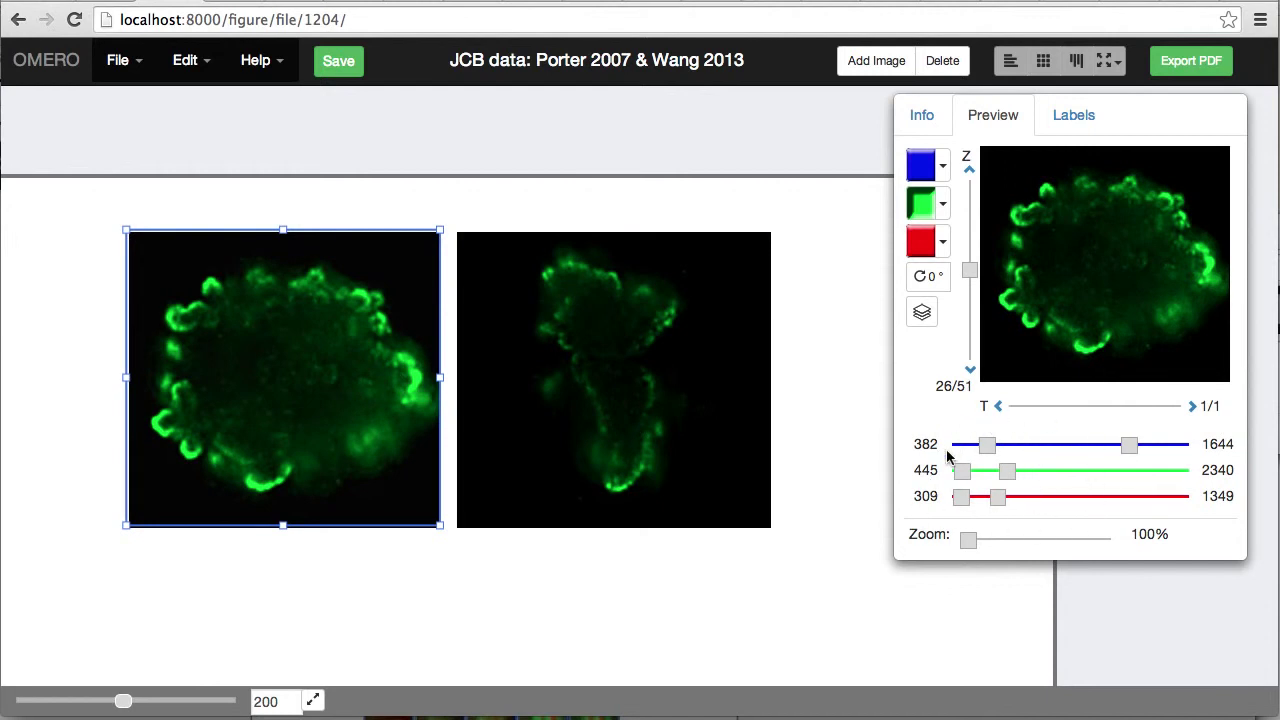
left_click(704, 403)
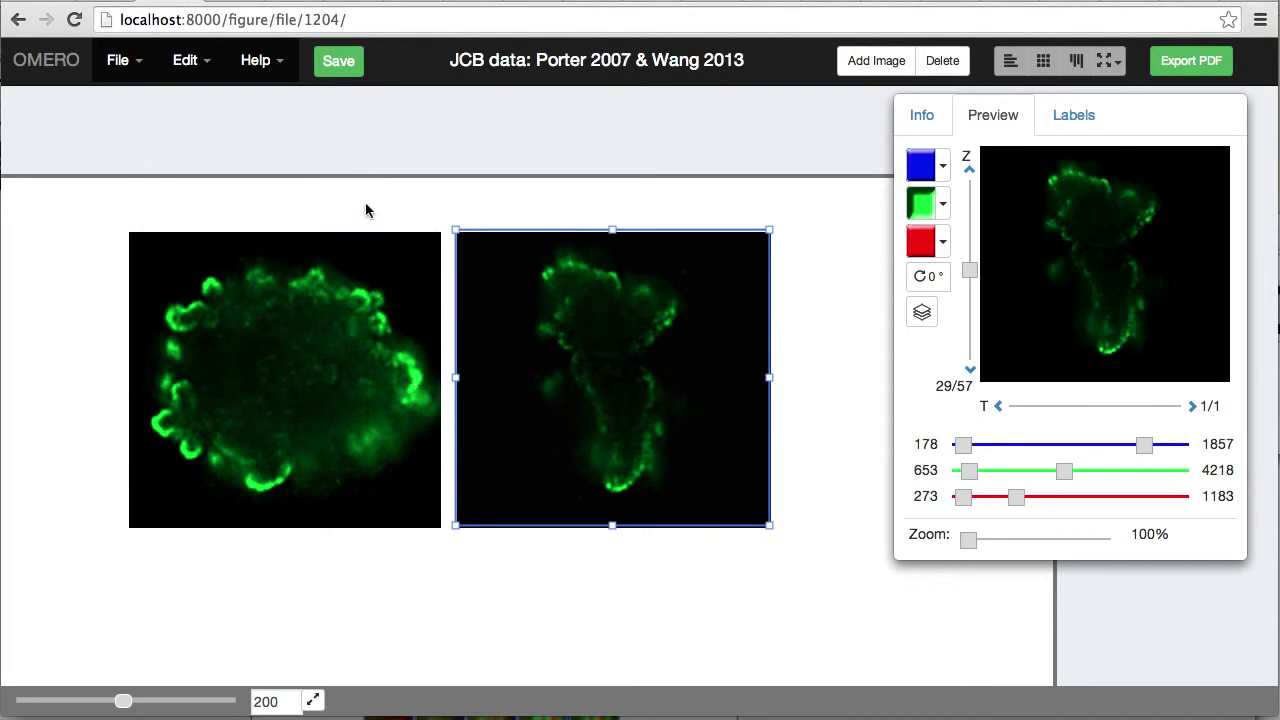
Step: Set the green channel levels of both selected panels to 589–2202
left_click_drag(365, 210, 540, 332)
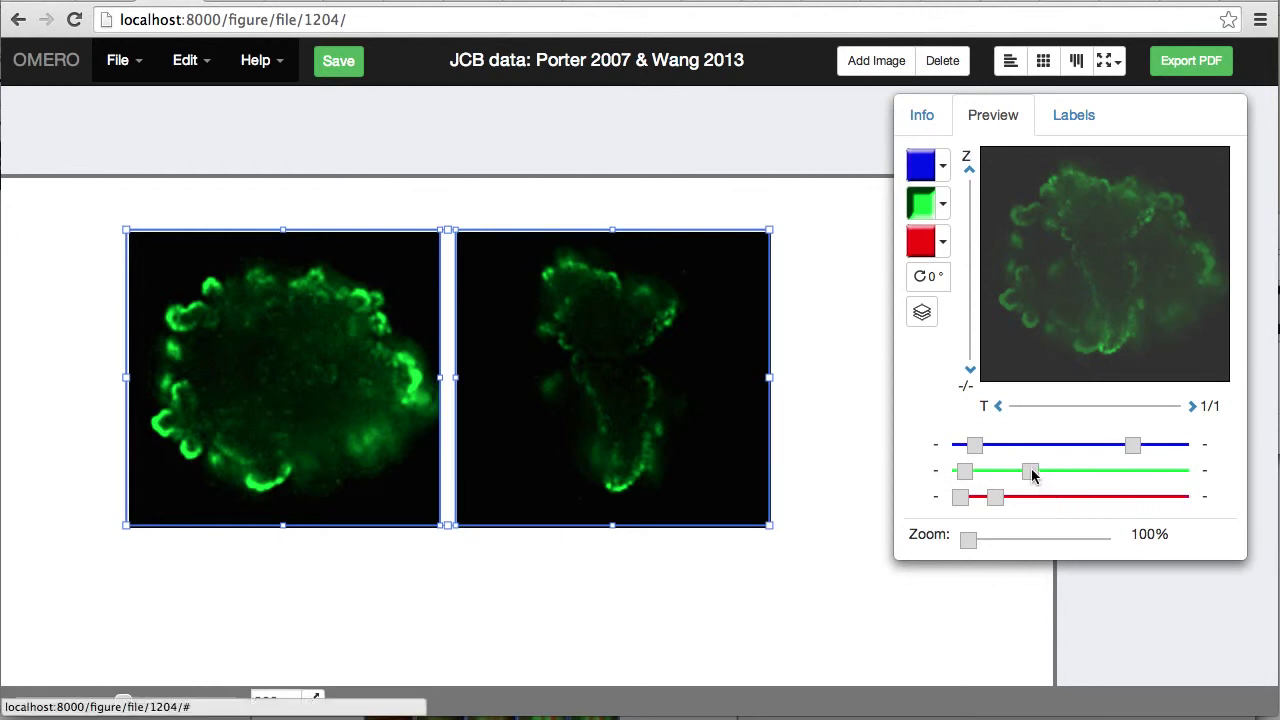
left_click_drag(1031, 468, 1015, 470)
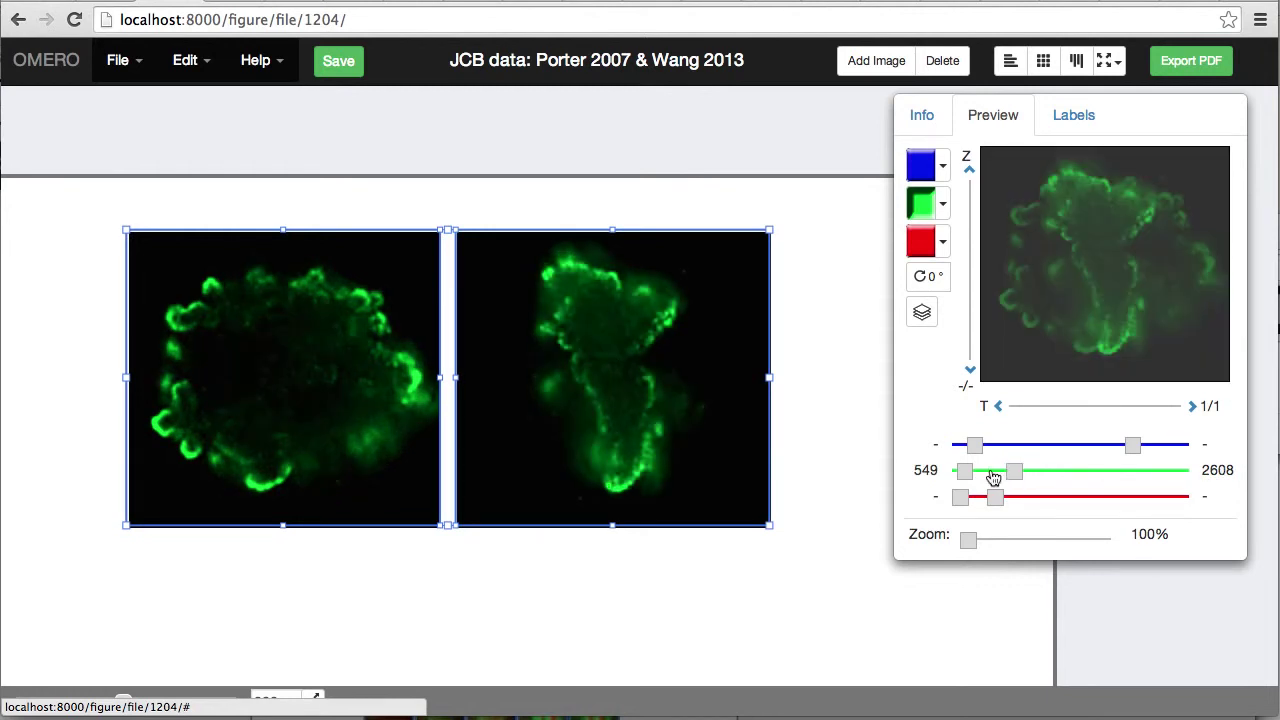
left_click_drag(964, 474, 975, 472)
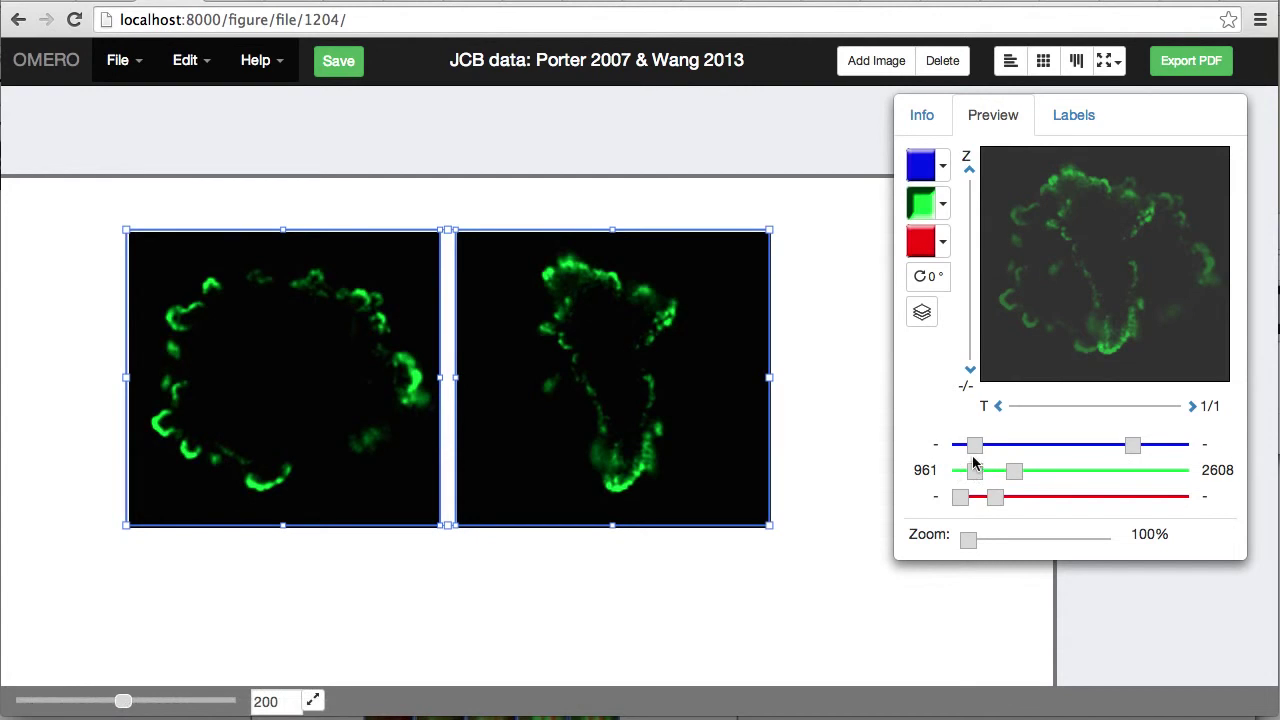
left_click_drag(974, 472, 998, 475)
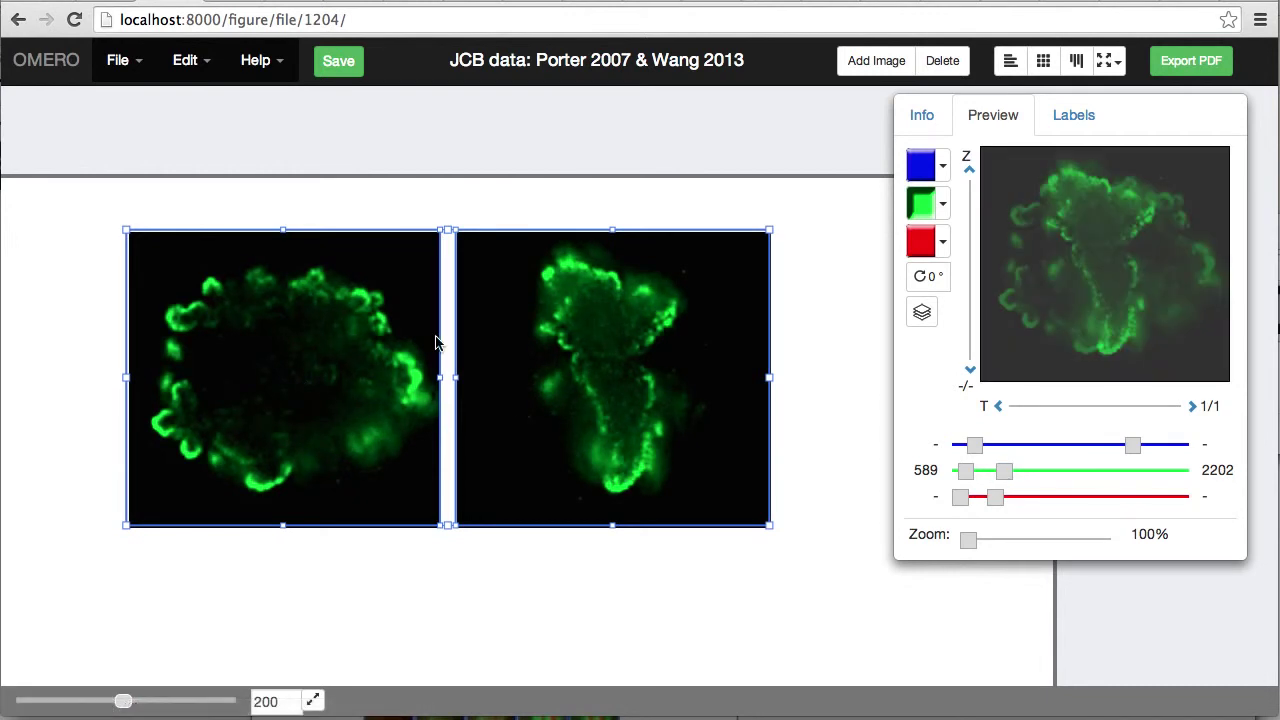
scroll(435, 343, "down", 5)
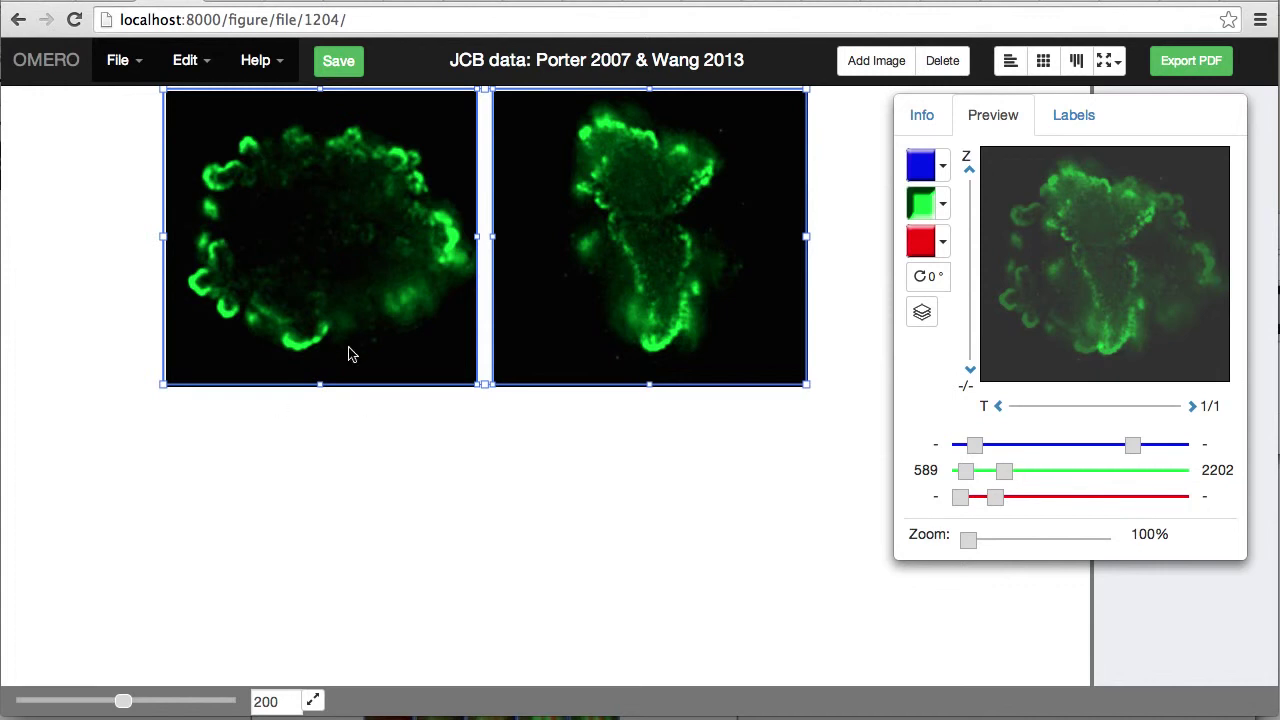
Step: Paste copies of both panels below the originals and re-enable their blue and red channels
key("ctrl+v")
scroll(350, 353, "down", 4)
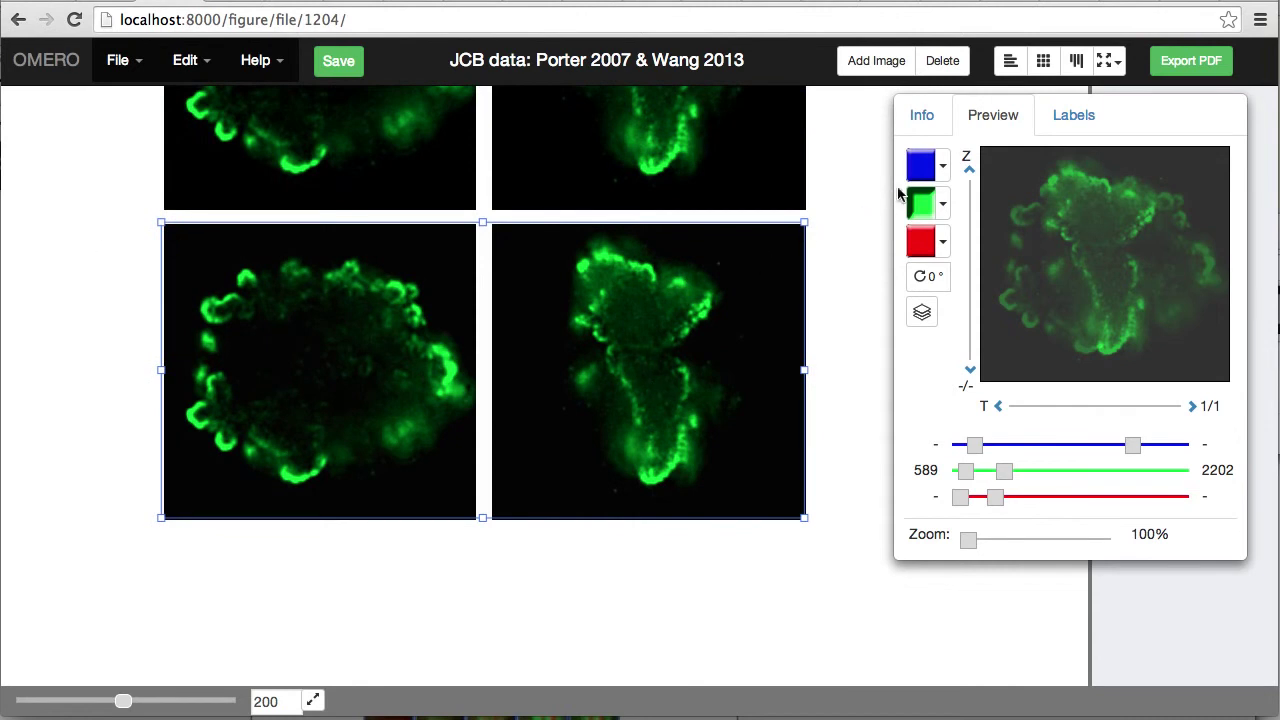
left_click(920, 167)
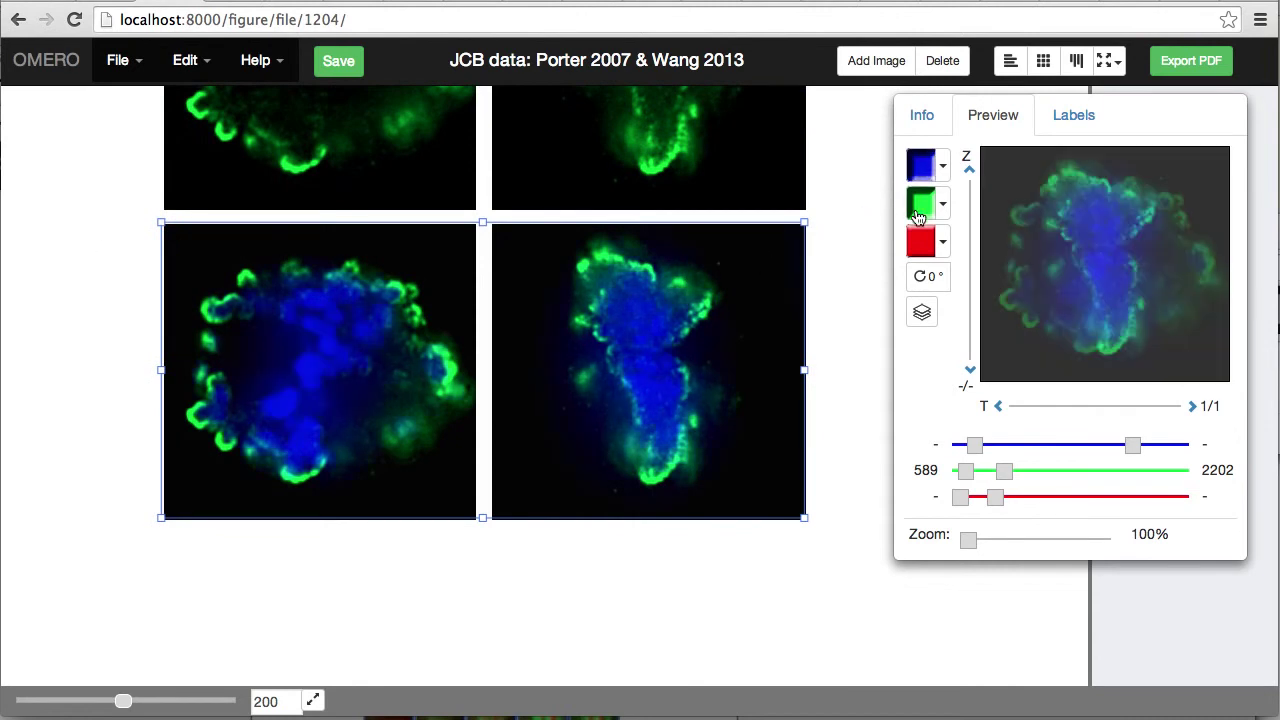
left_click(921, 245)
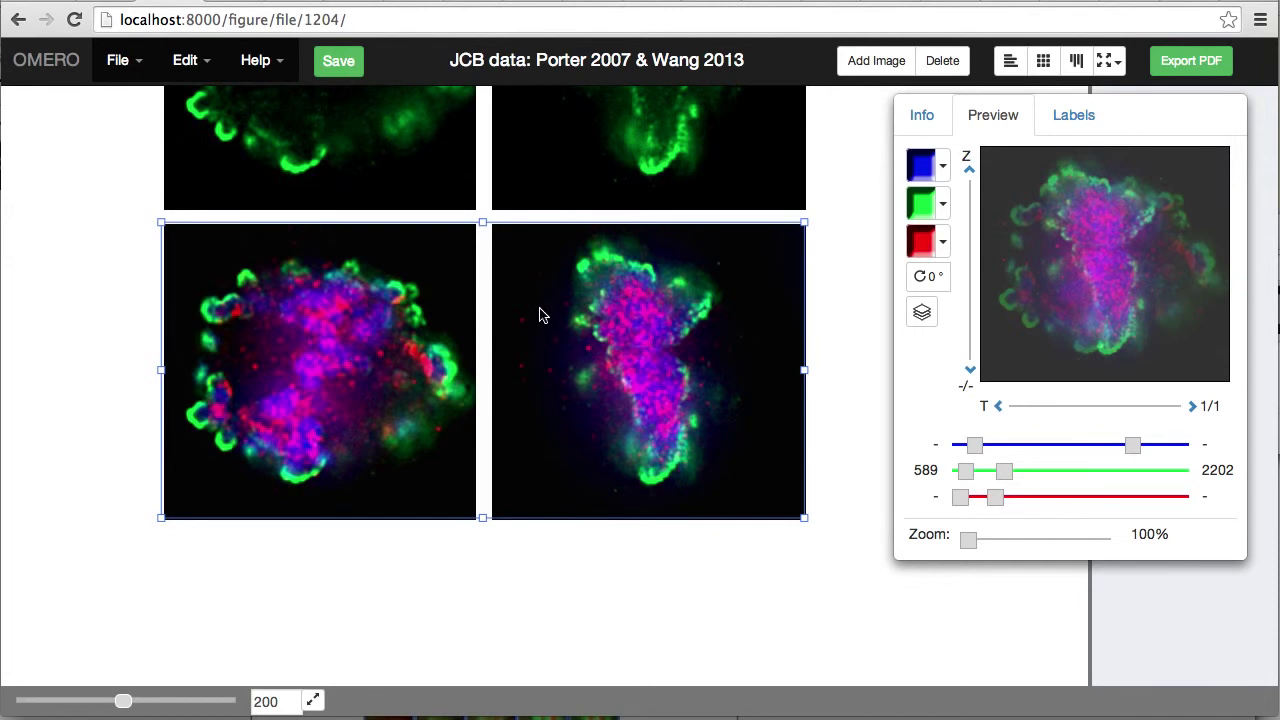
scroll(477, 398, "up", 3)
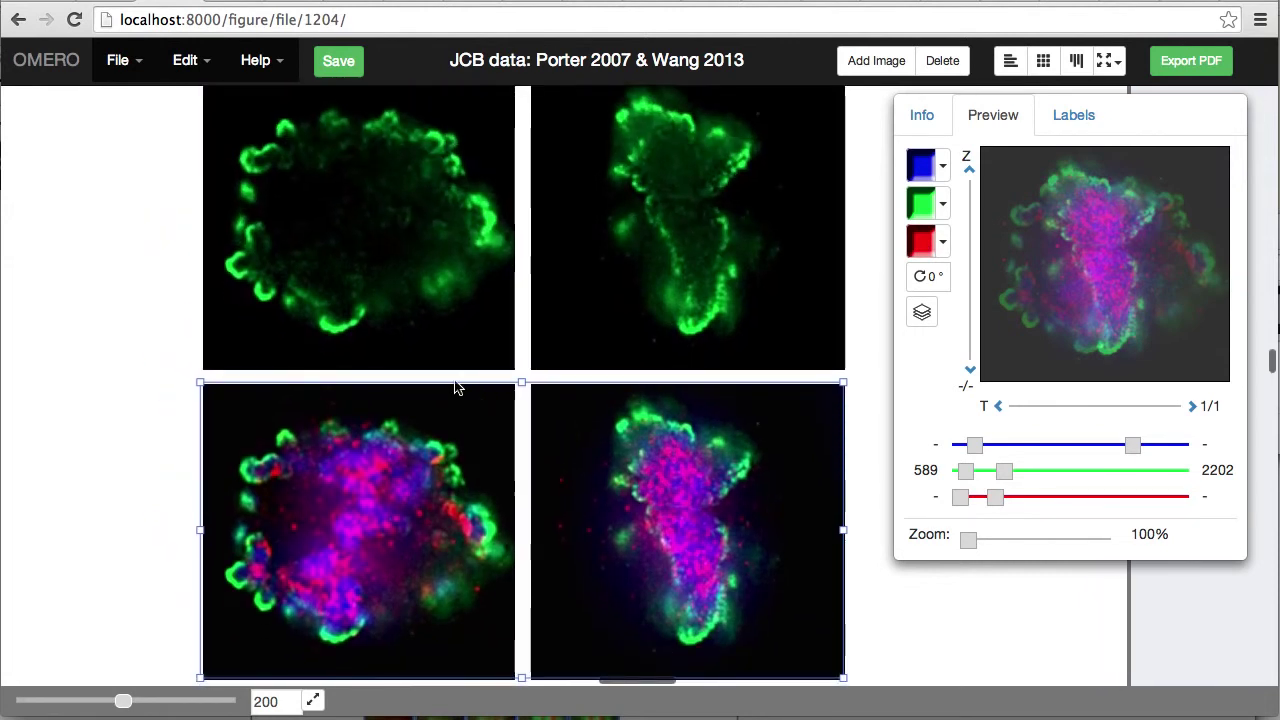
Step: Set the left-column panels to Z-plane 29 and the right-column panels to Z-plane 23
left_click_drag(156, 218, 360, 505)
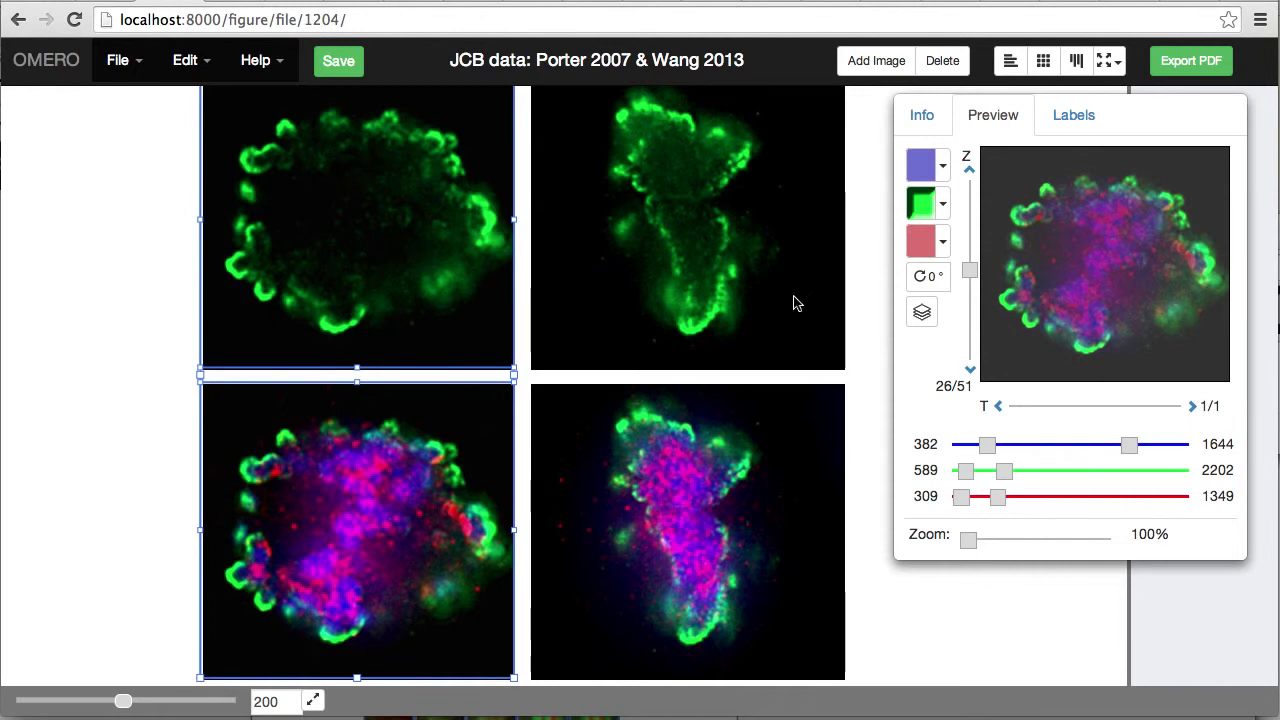
left_click_drag(969, 275, 966, 262)
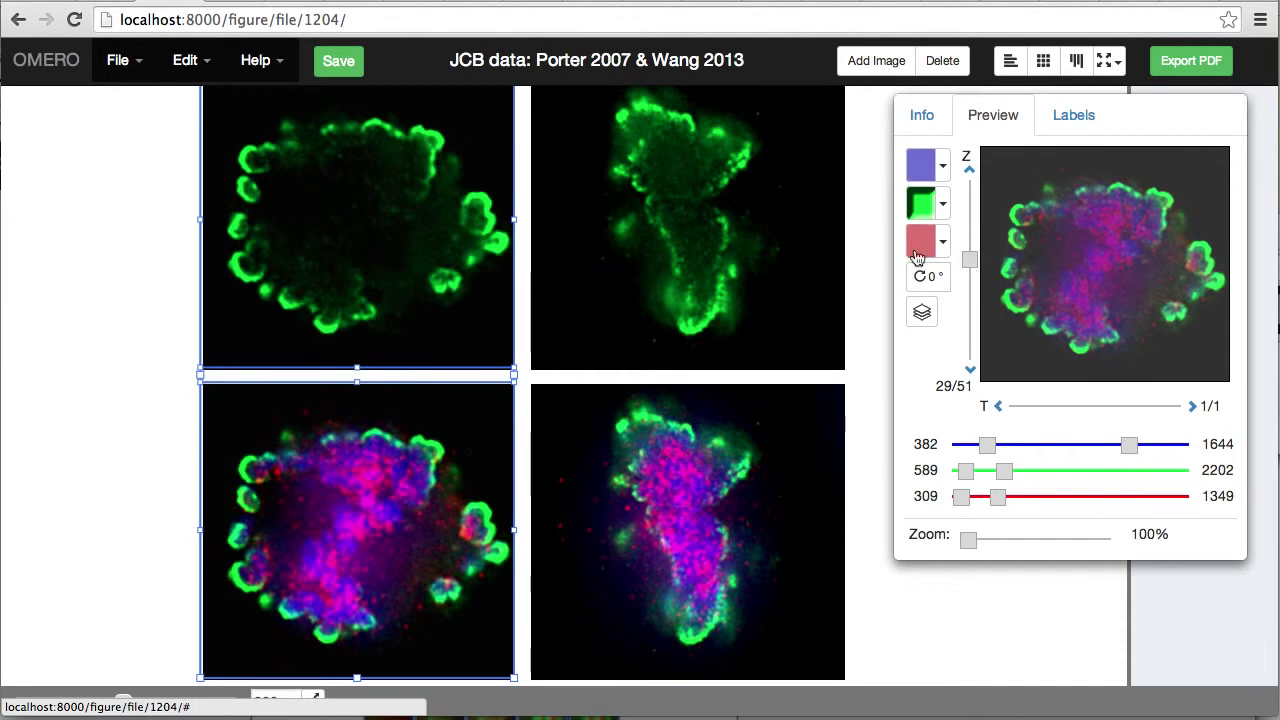
left_click_drag(866, 207, 789, 465)
left_click_drag(968, 272, 970, 292)
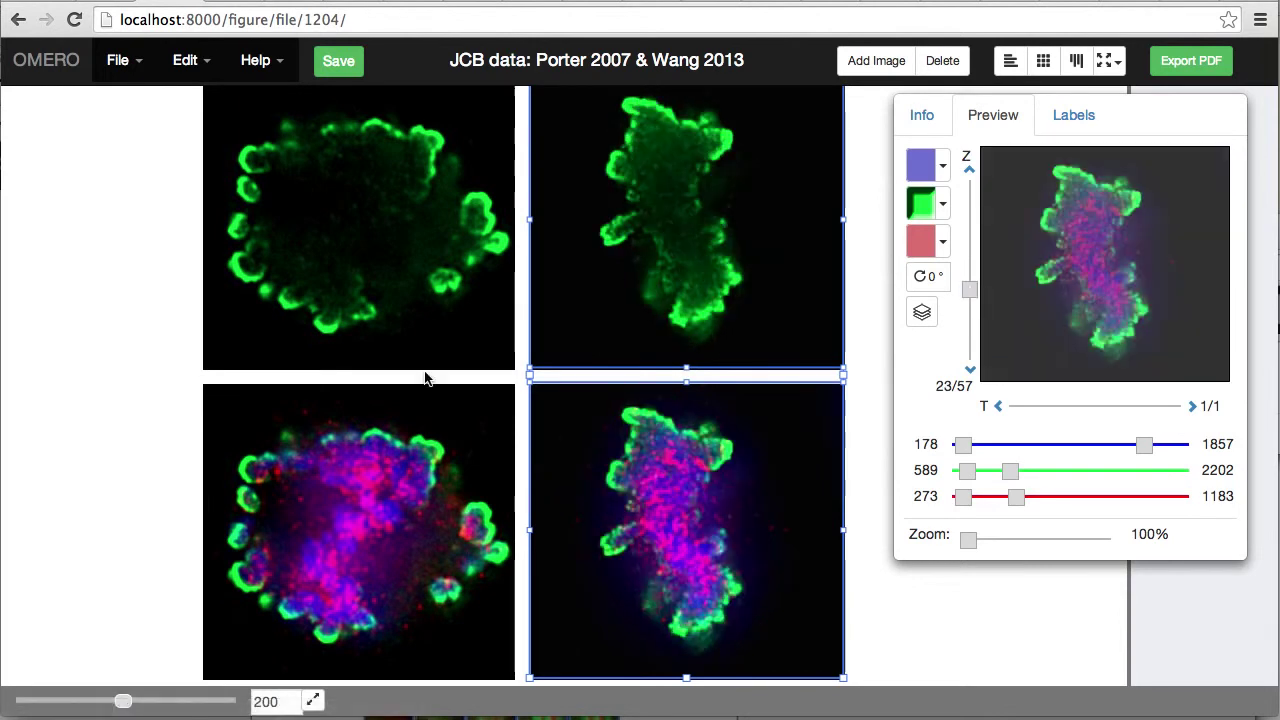
Step: Select both red-green panels, paste a copy beside them and advance it one timepoint
scroll(424, 377, "down", 10)
scroll(424, 377, "left", 3)
scroll(424, 378, "down", 5)
scroll(424, 378, "left", 1)
scroll(424, 378, "down", 2)
scroll(424, 378, "left", 1)
scroll(424, 378, "down", 1)
scroll(424, 378, "left", 1)
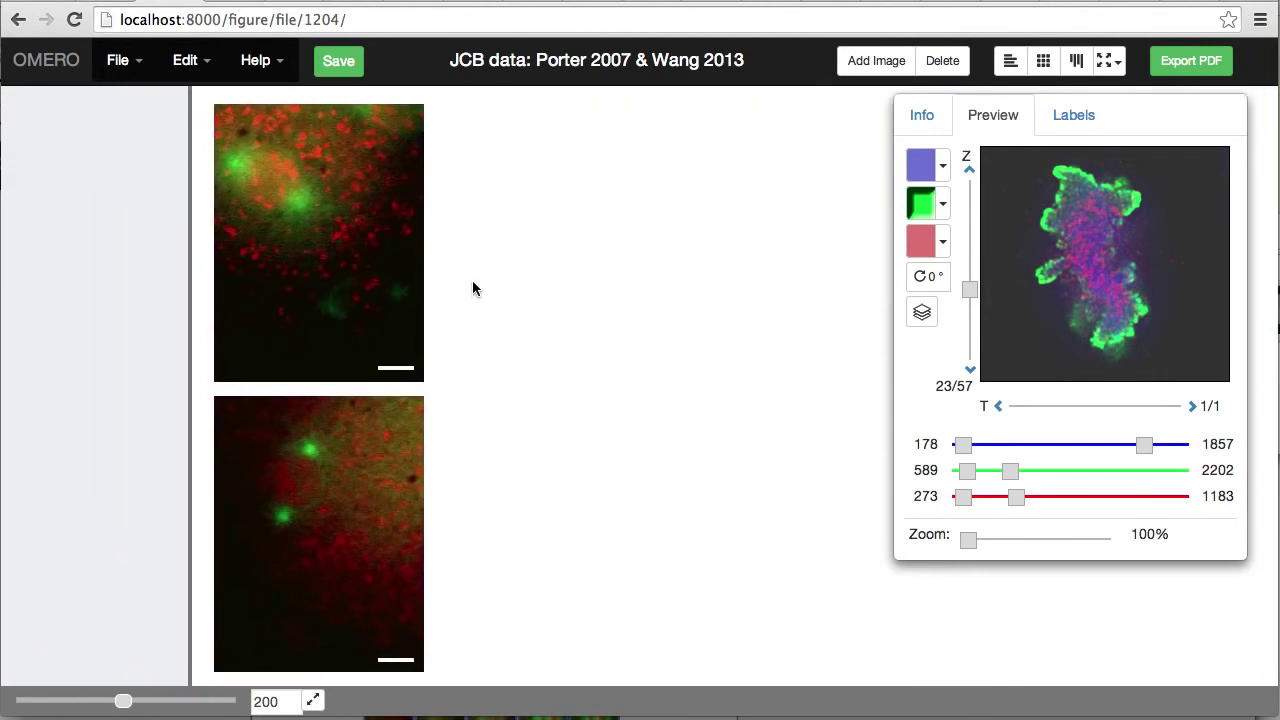
left_click_drag(466, 270, 370, 486)
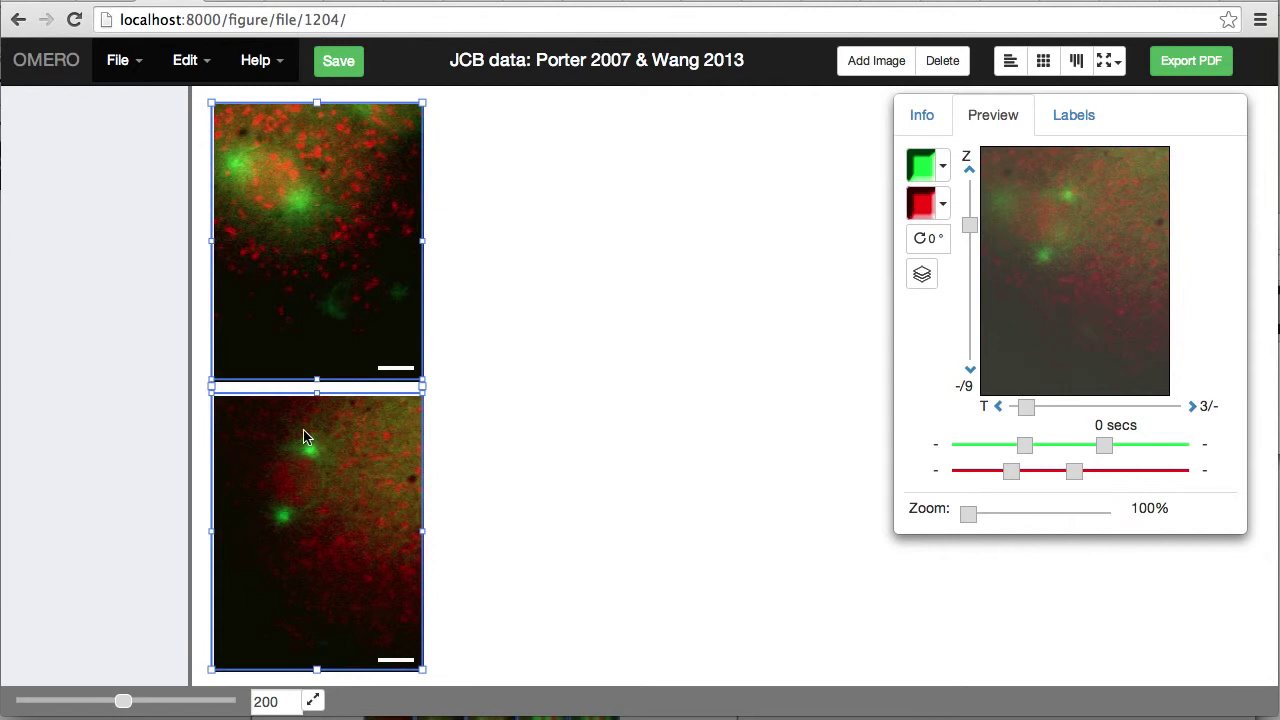
key("ctrl+v")
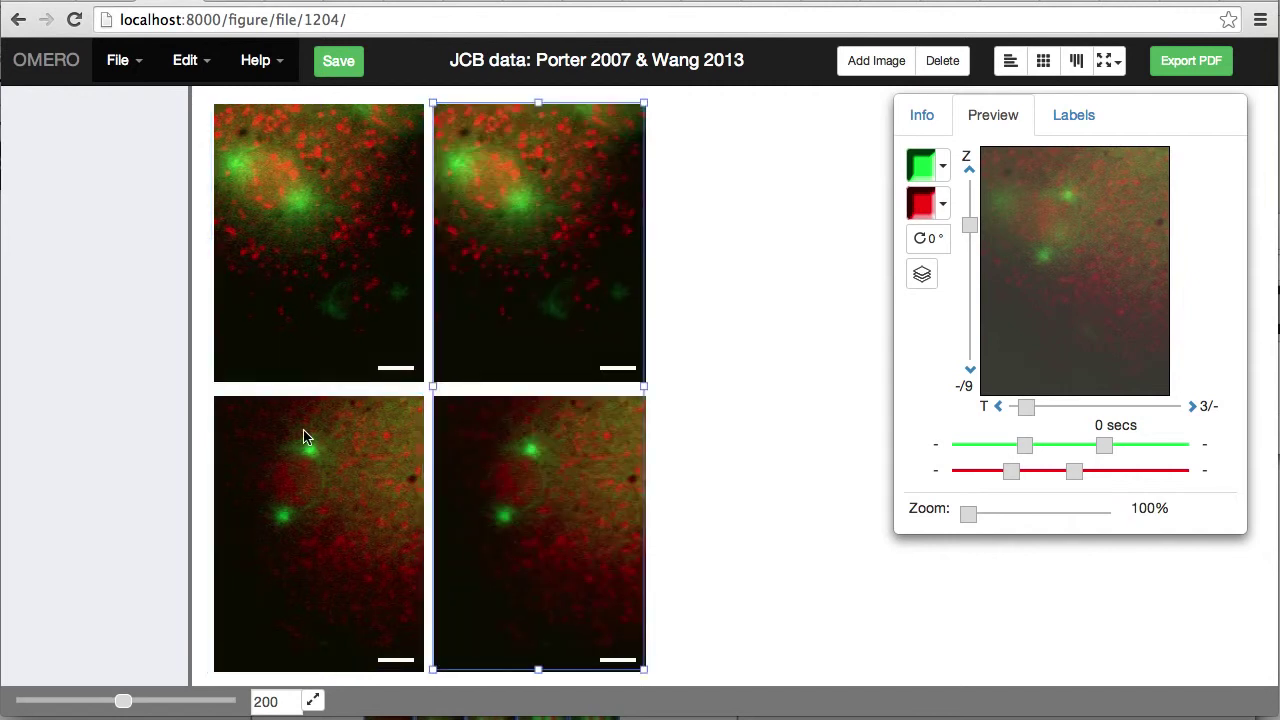
left_click(1027, 408)
left_click_drag(1031, 409, 1052, 408)
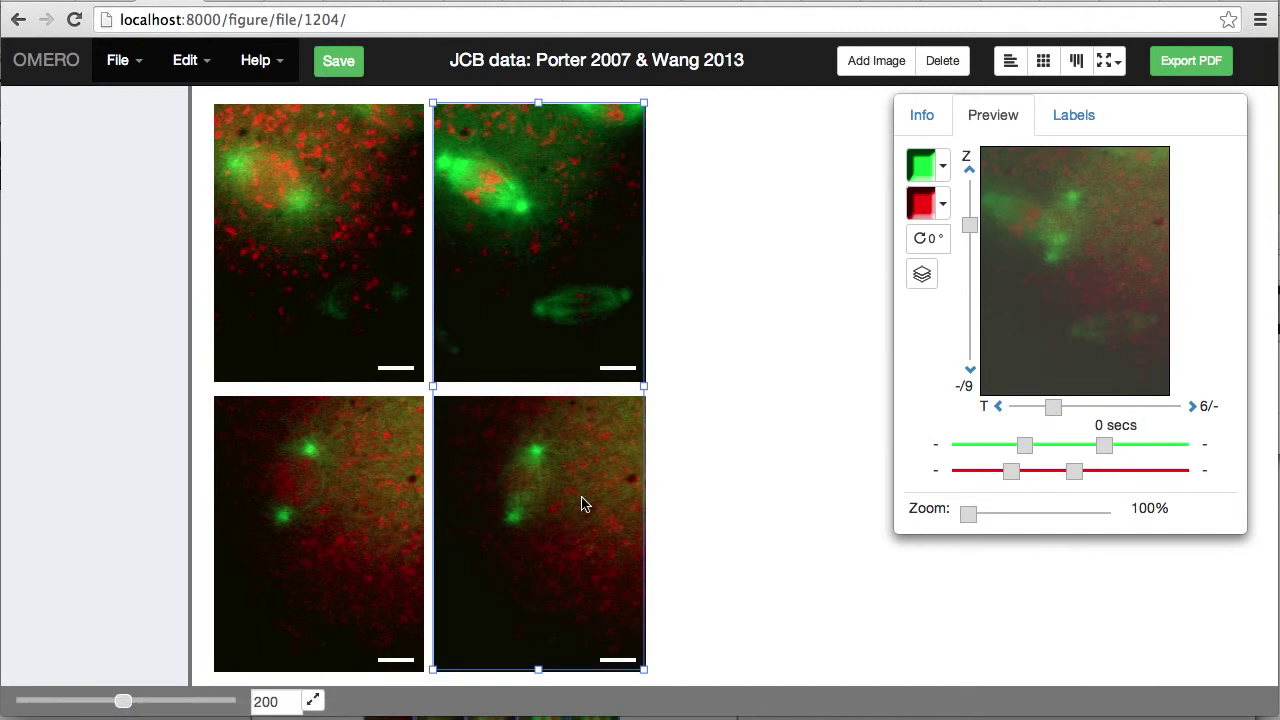
Step: Paste three more columns, stepping each to a later timepoint, through 12 up to 15
scroll(589, 461, "right", 5)
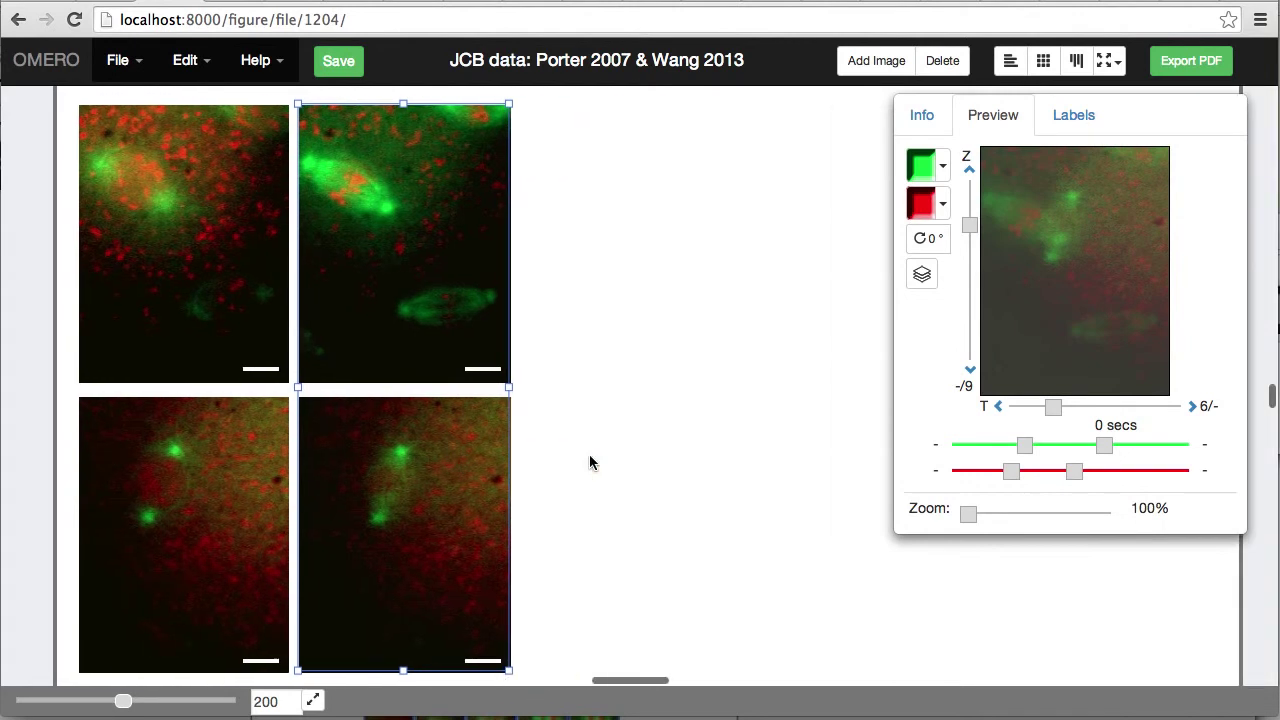
key("ctrl+v")
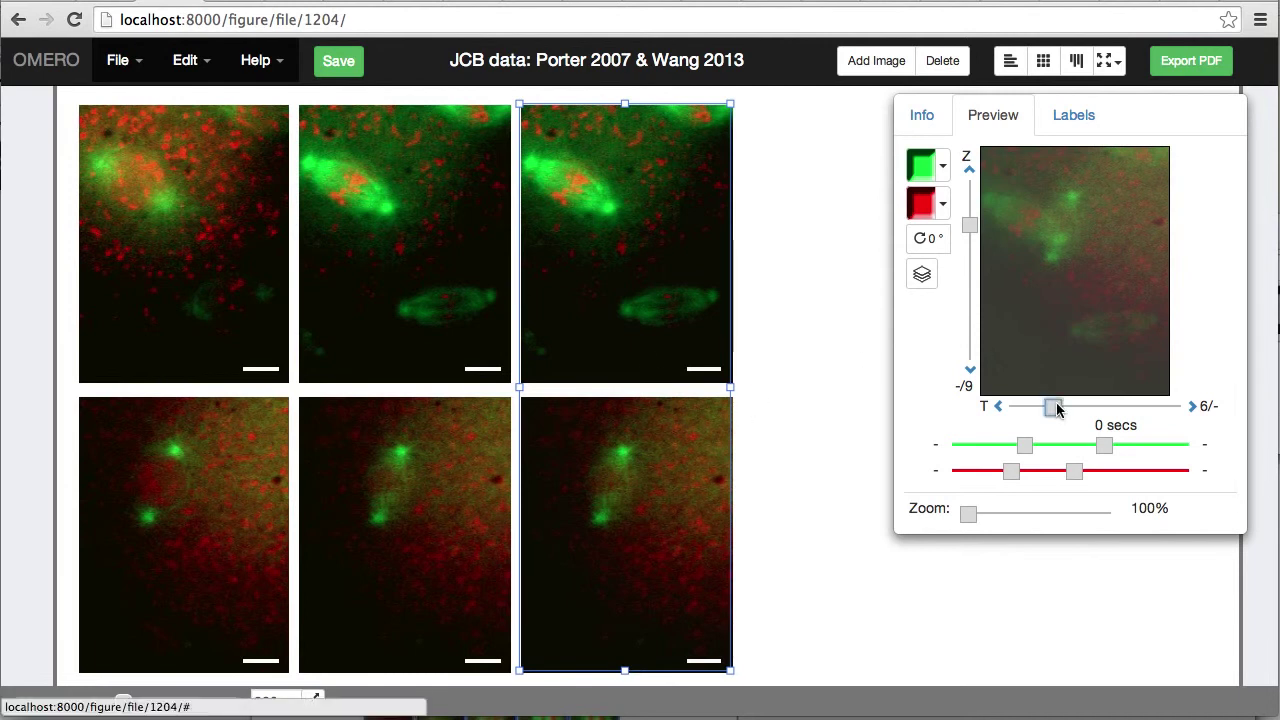
left_click_drag(1054, 406, 1082, 410)
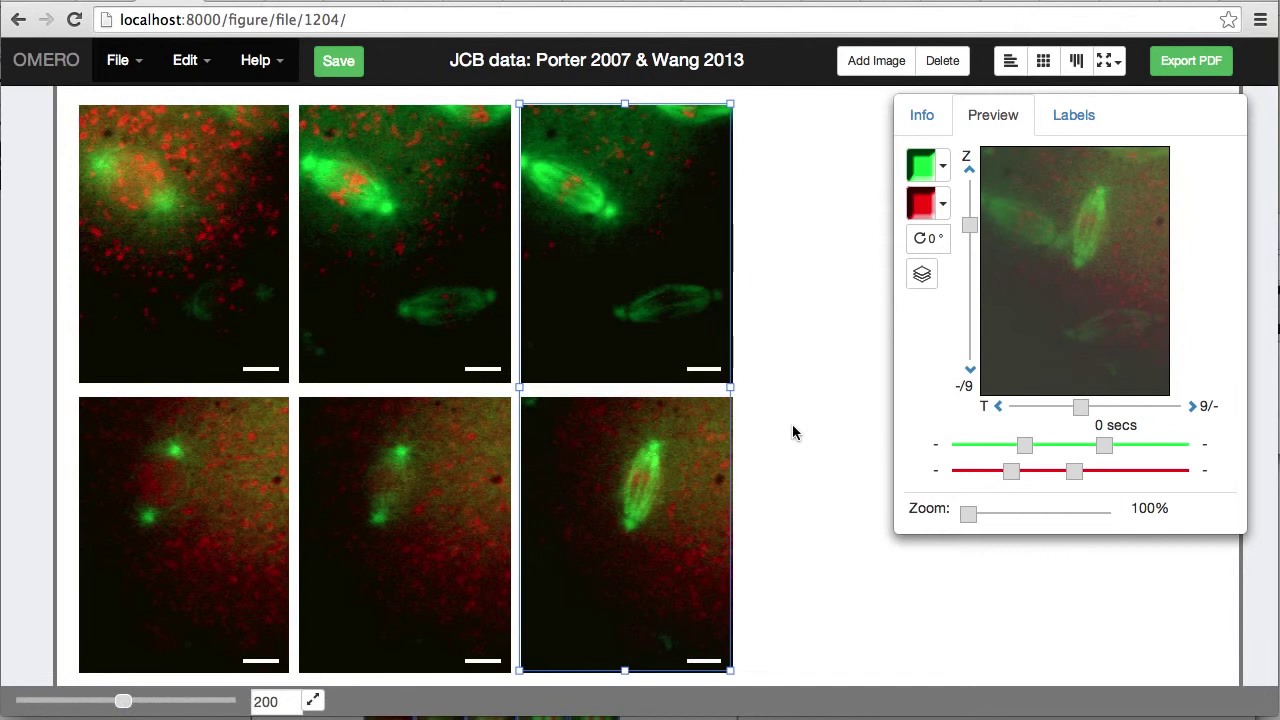
key("ctrl+v")
scroll(792, 425, "right", 5)
scroll(792, 432, "right", 1)
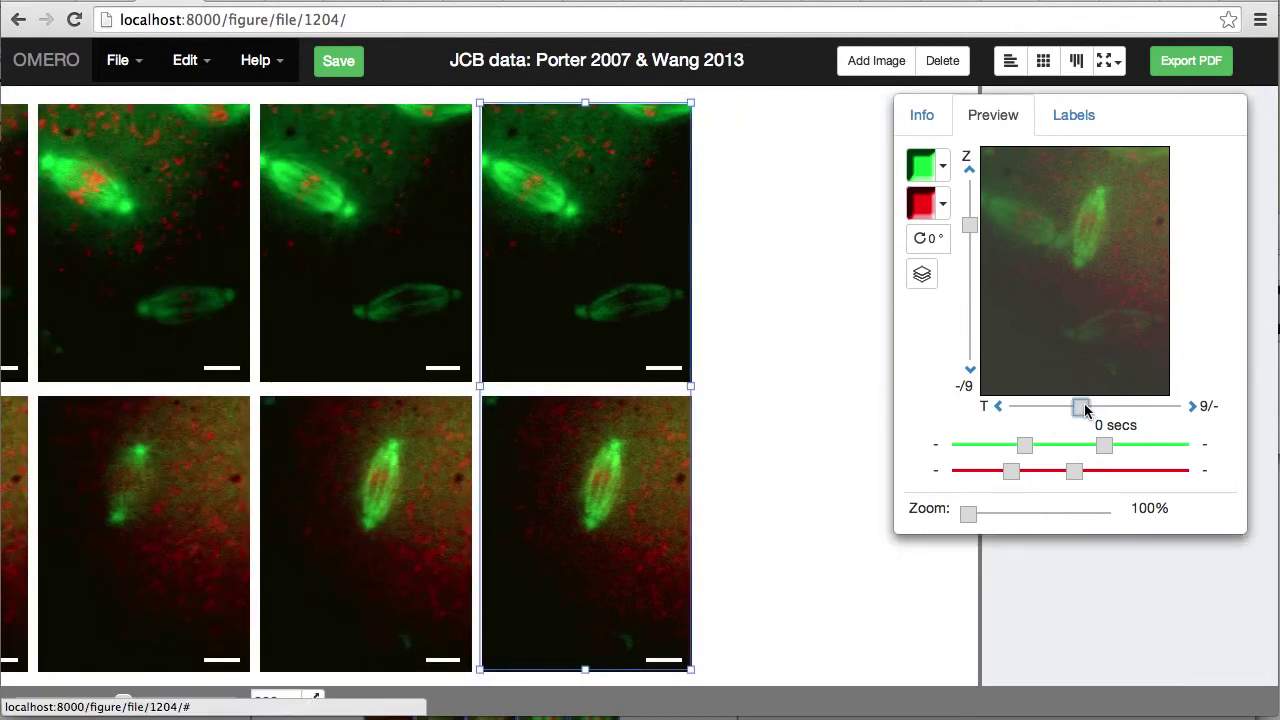
left_click_drag(1082, 406, 1110, 406)
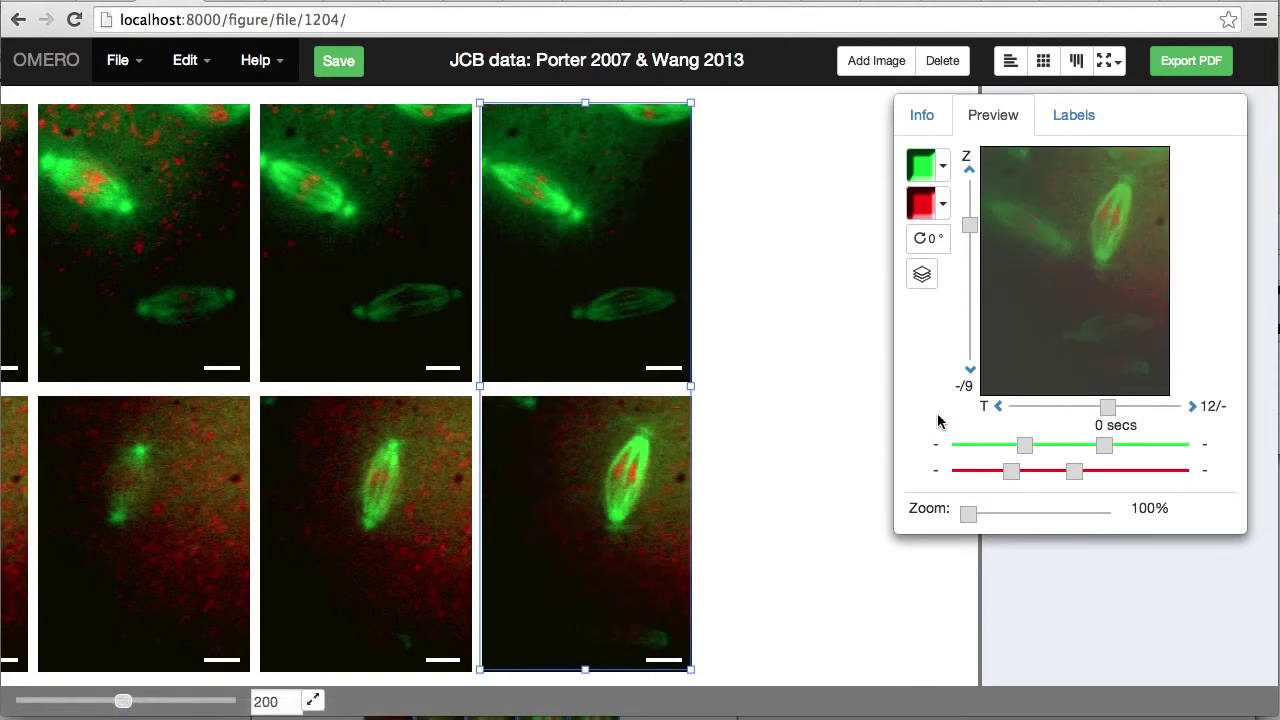
key("super+v")
scroll(830, 425, "right", 5)
left_click_drag(1117, 410, 1146, 411)
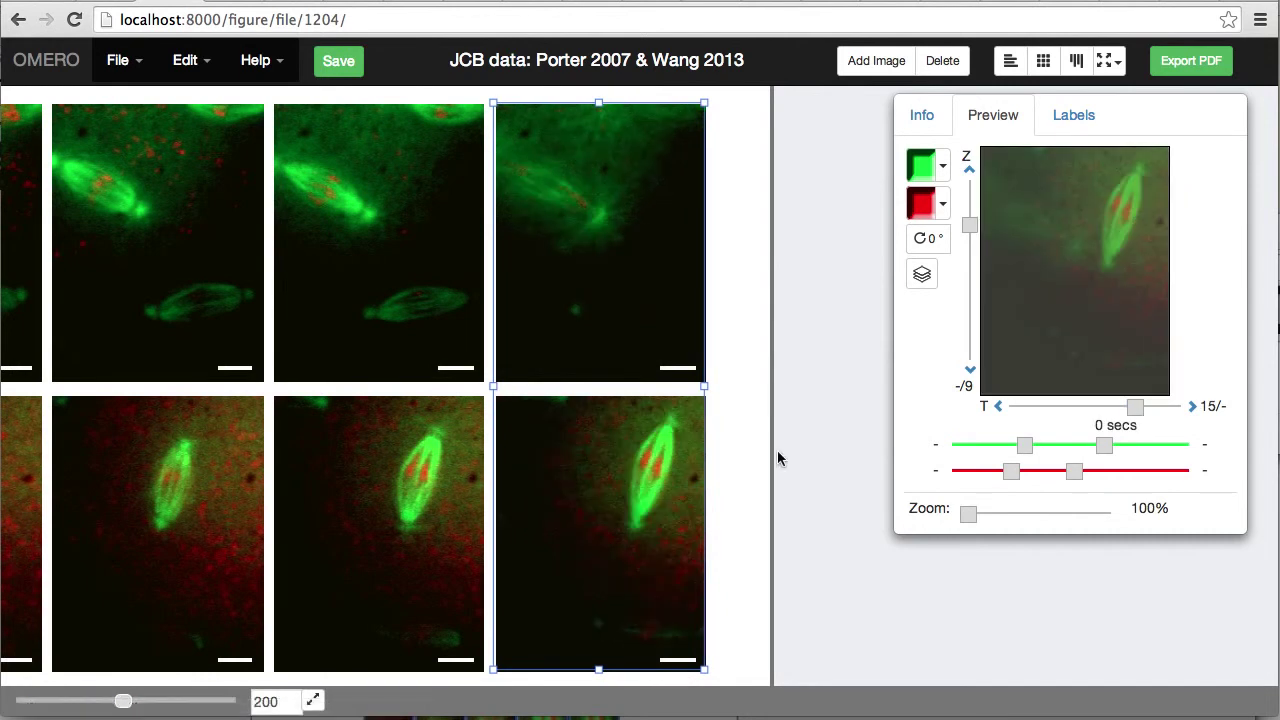
scroll(546, 463, "left", 9)
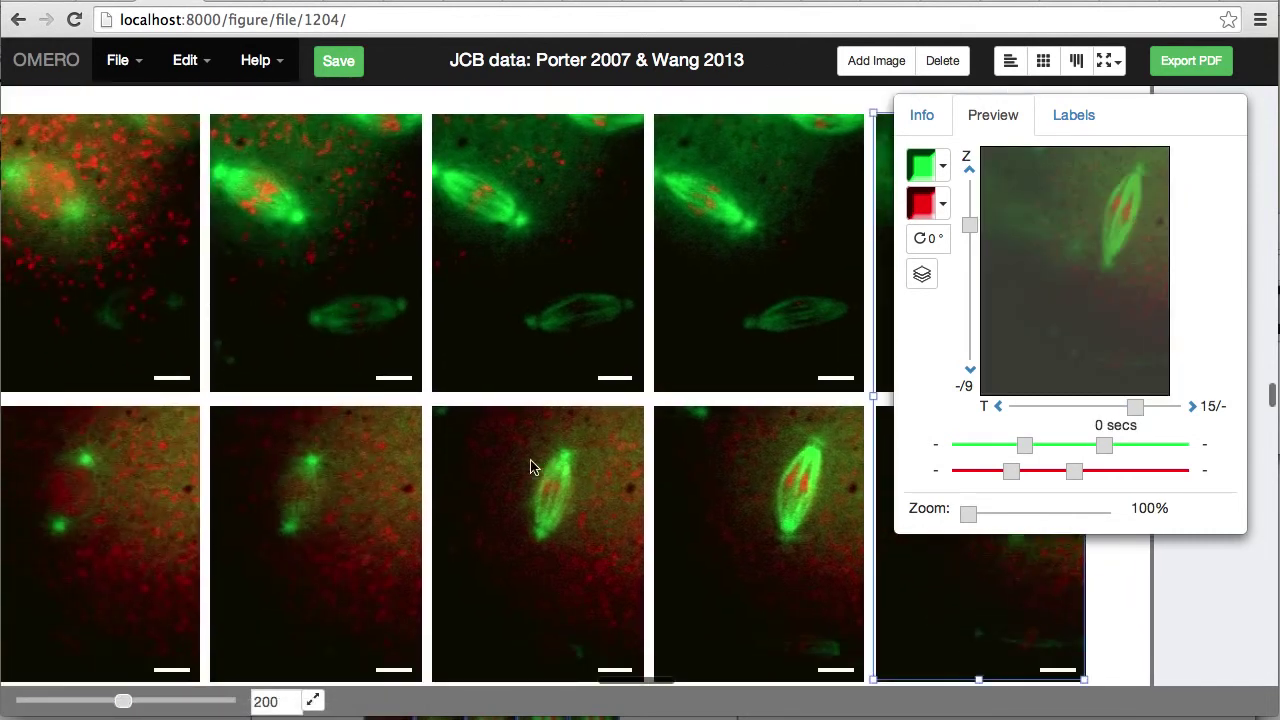
Step: Select all ten panels in both rows and set their zoom to 150%
left_click_drag(123, 702, 95, 703)
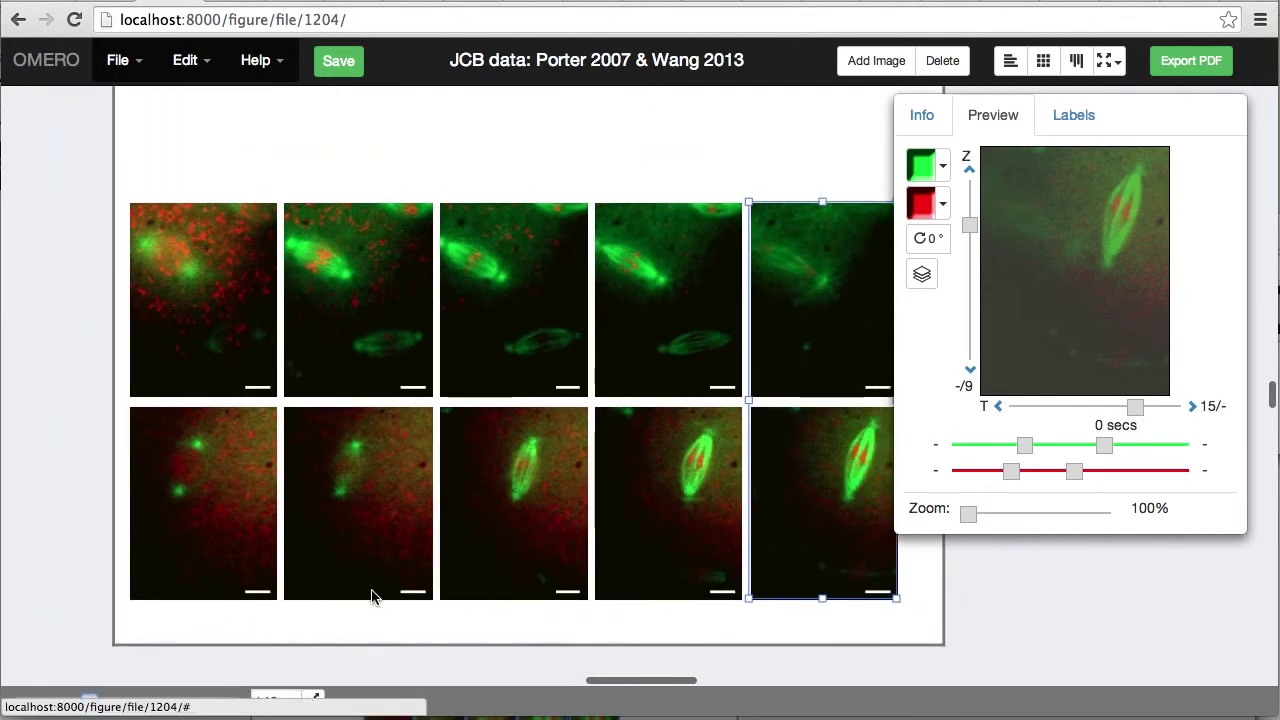
scroll(371, 597, "down", 1)
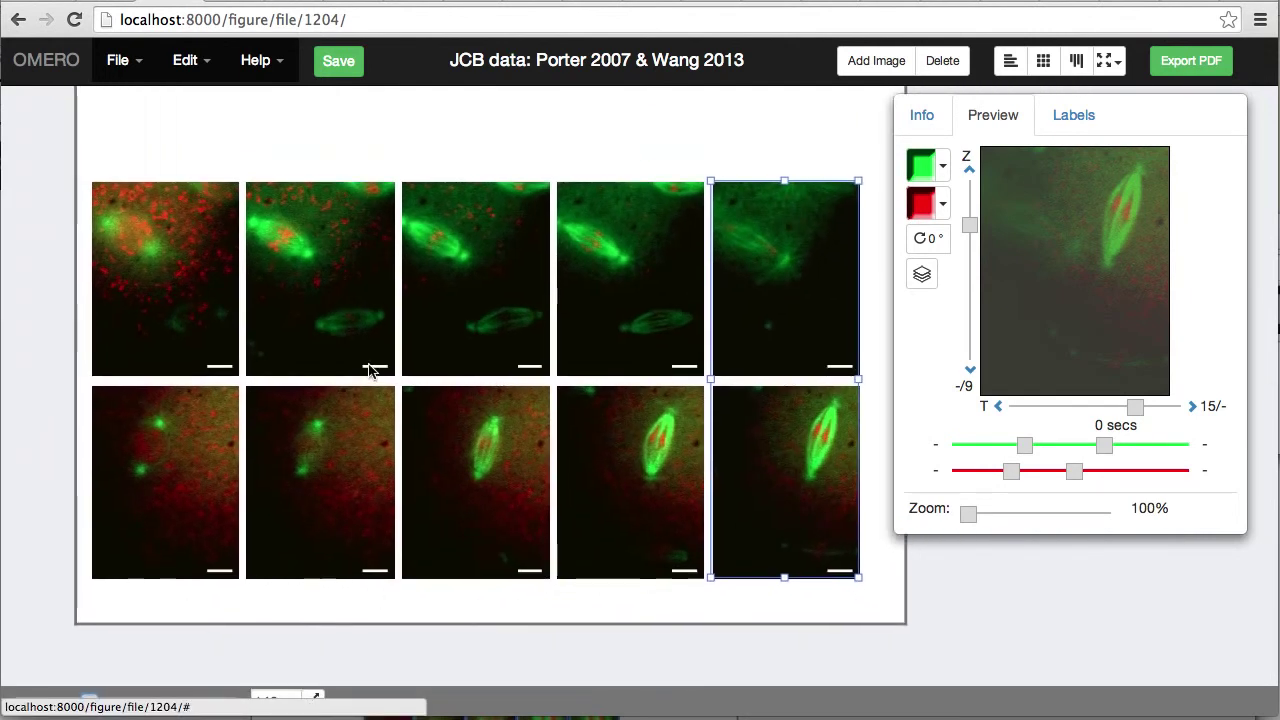
left_click_drag(54, 228, 794, 303)
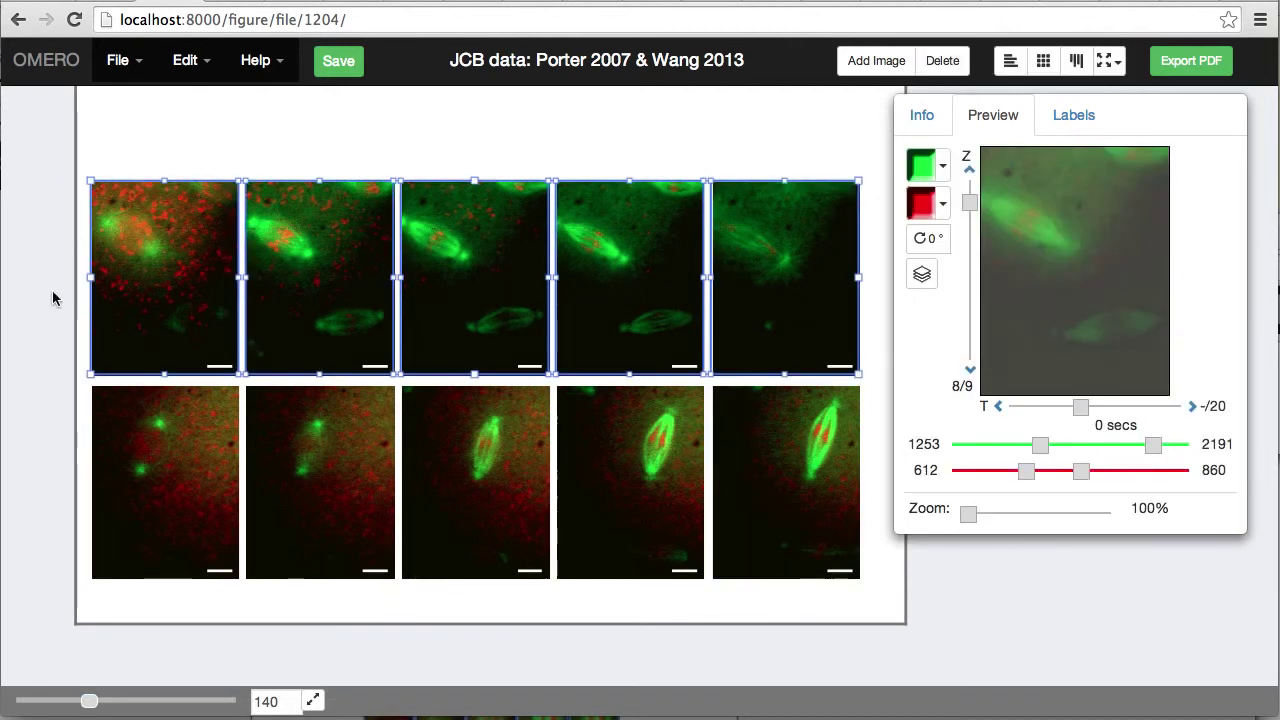
left_click_drag(54, 292, 812, 452)
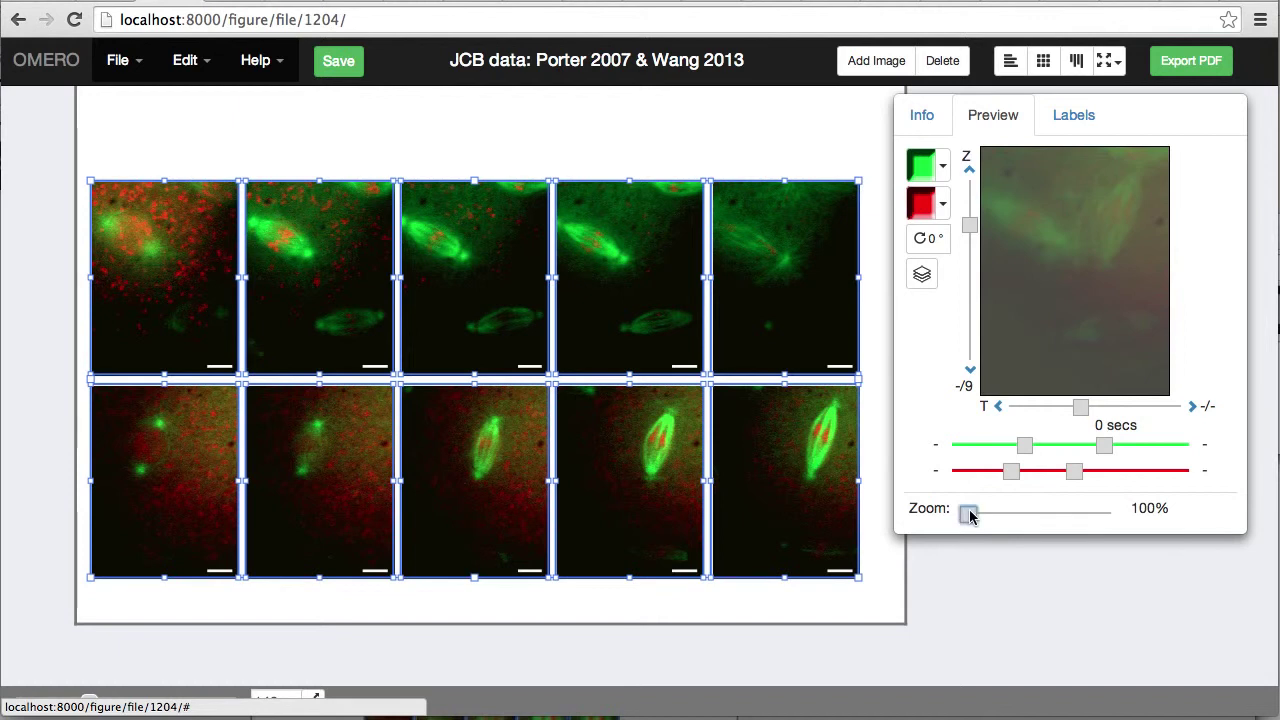
left_click_drag(969, 514, 978, 518)
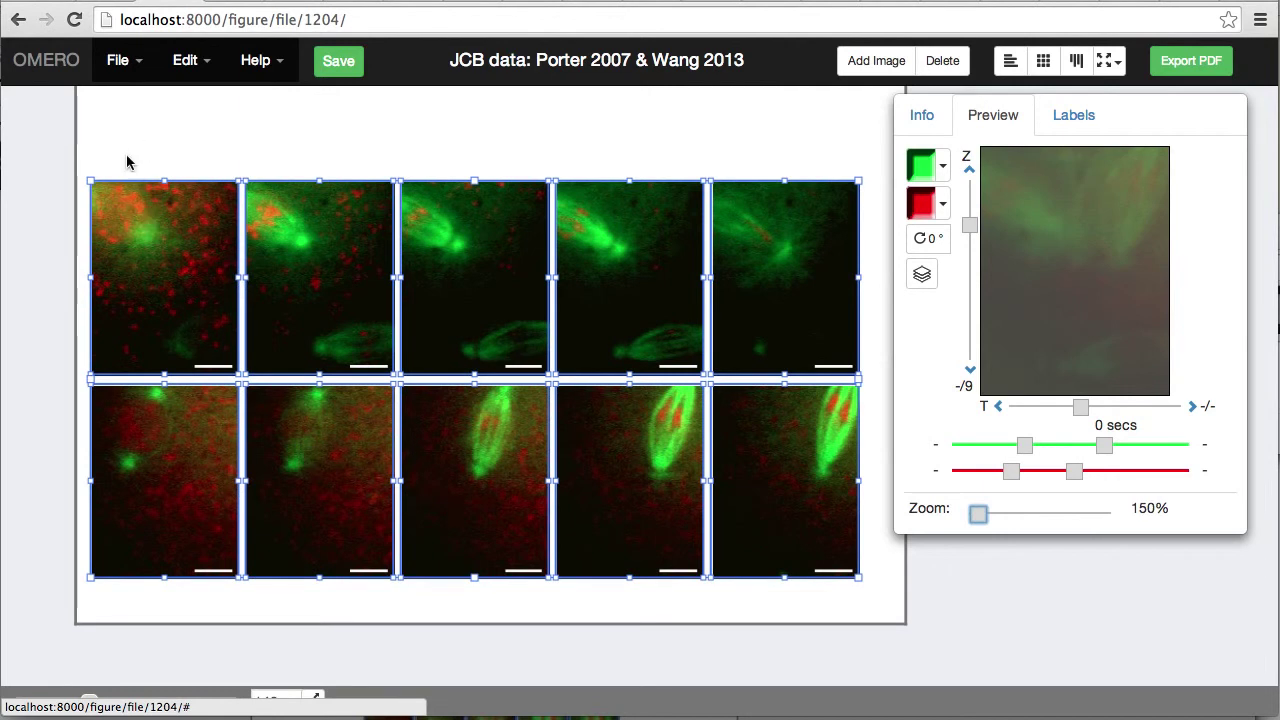
left_click(204, 120)
left_click_drag(184, 138, 770, 276)
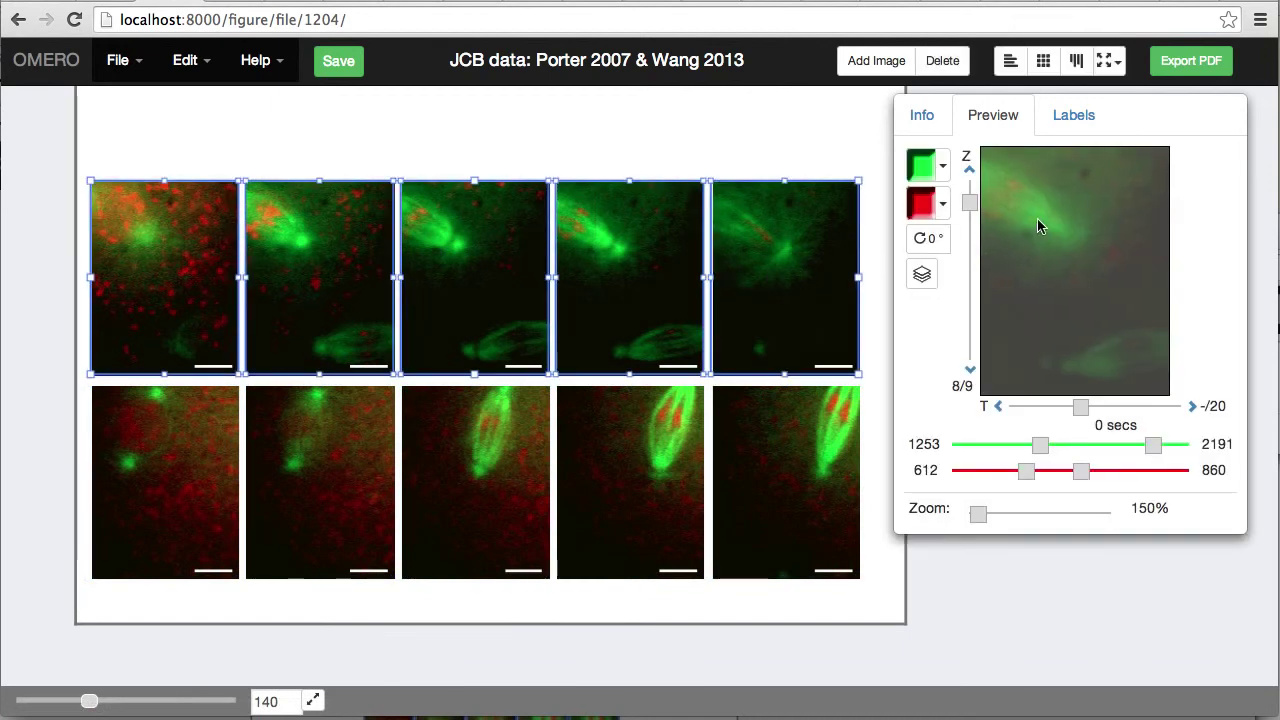
Step: Rotate the top-row panels to 58° and pan them so the spindle stands upright and centred
left_click_drag(1039, 220, 1071, 257)
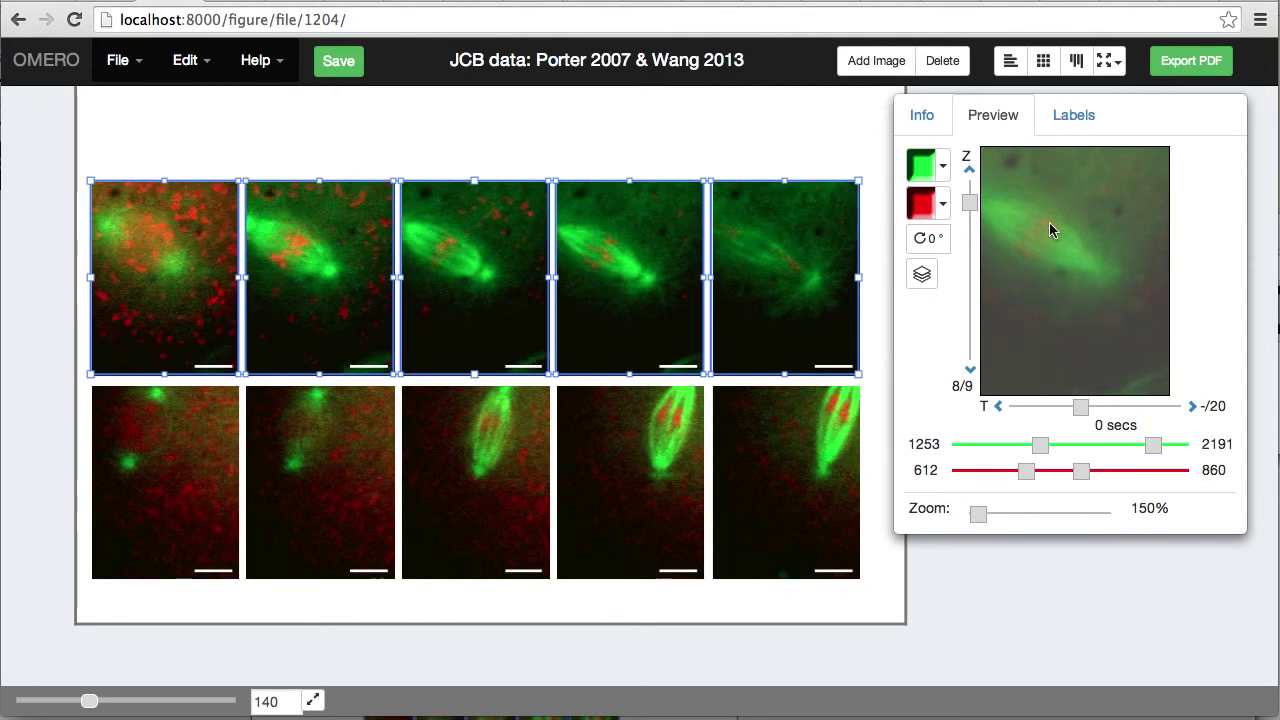
left_click(927, 239)
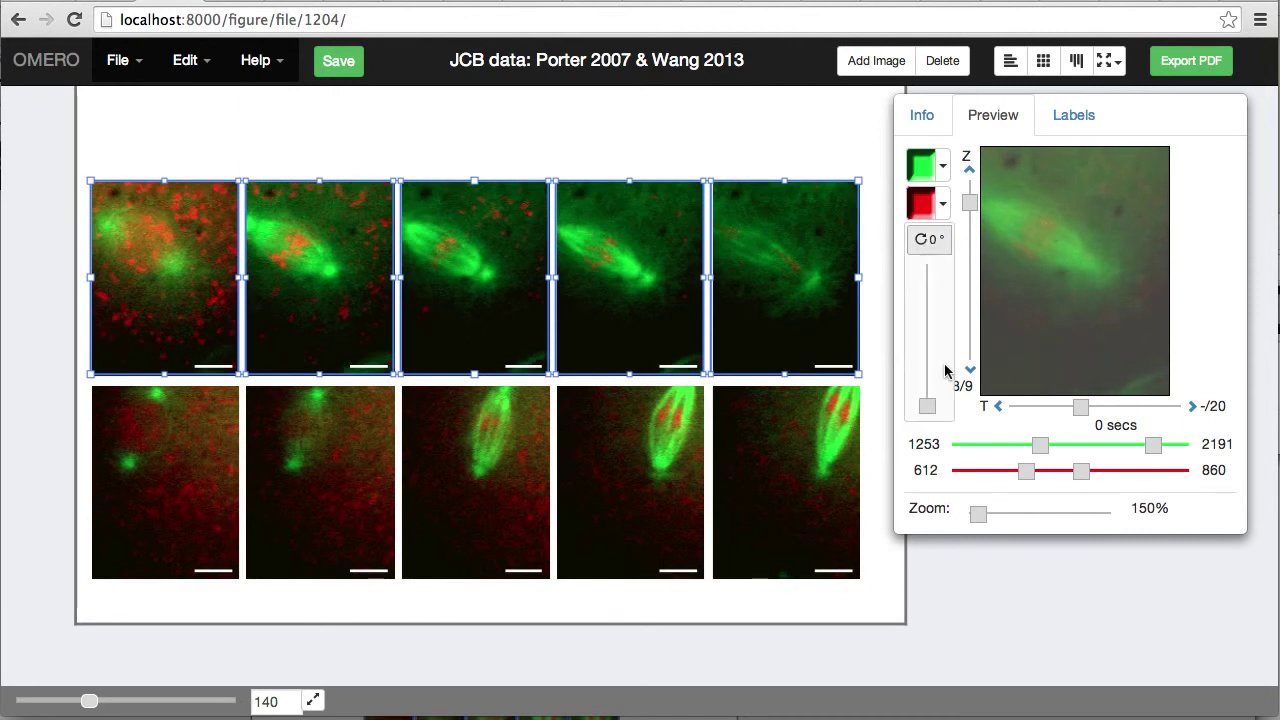
left_click_drag(929, 405, 929, 387)
left_click_drag(1094, 234, 1073, 276)
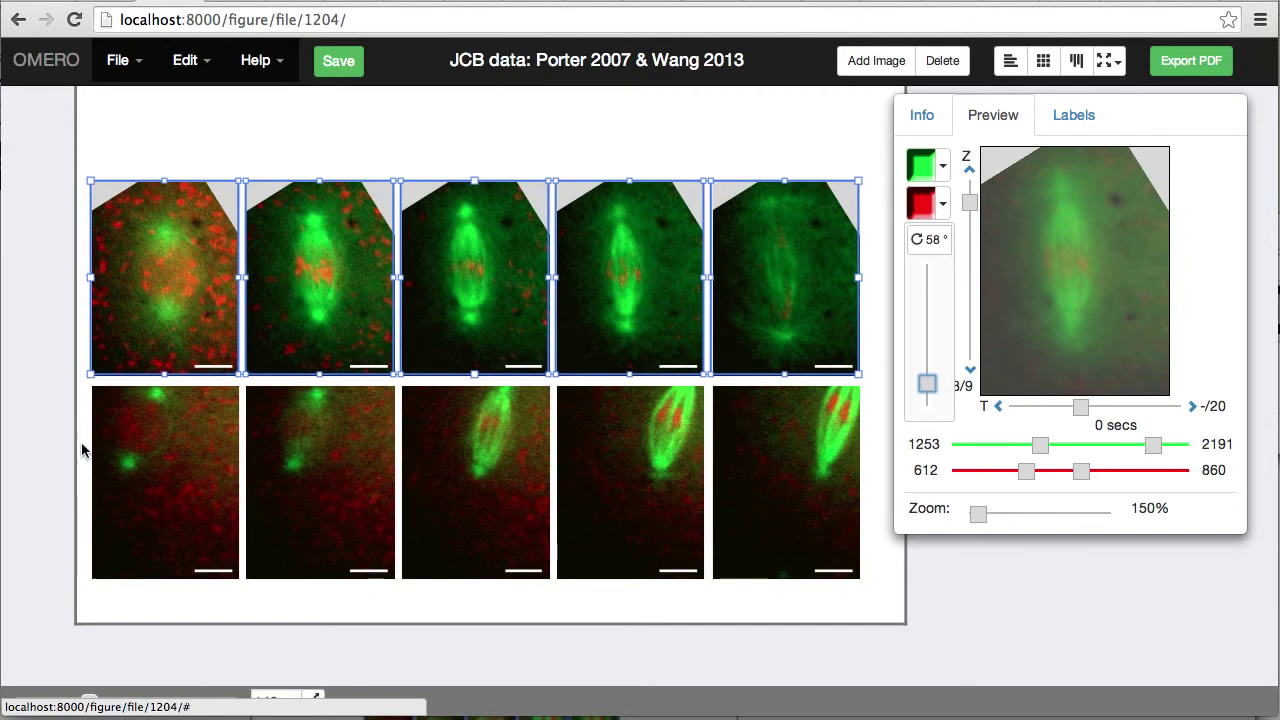
left_click_drag(52, 446, 826, 516)
Step: Rotate the bottom-row panels to 158° and pan them to recentre the spindle
left_click(925, 245)
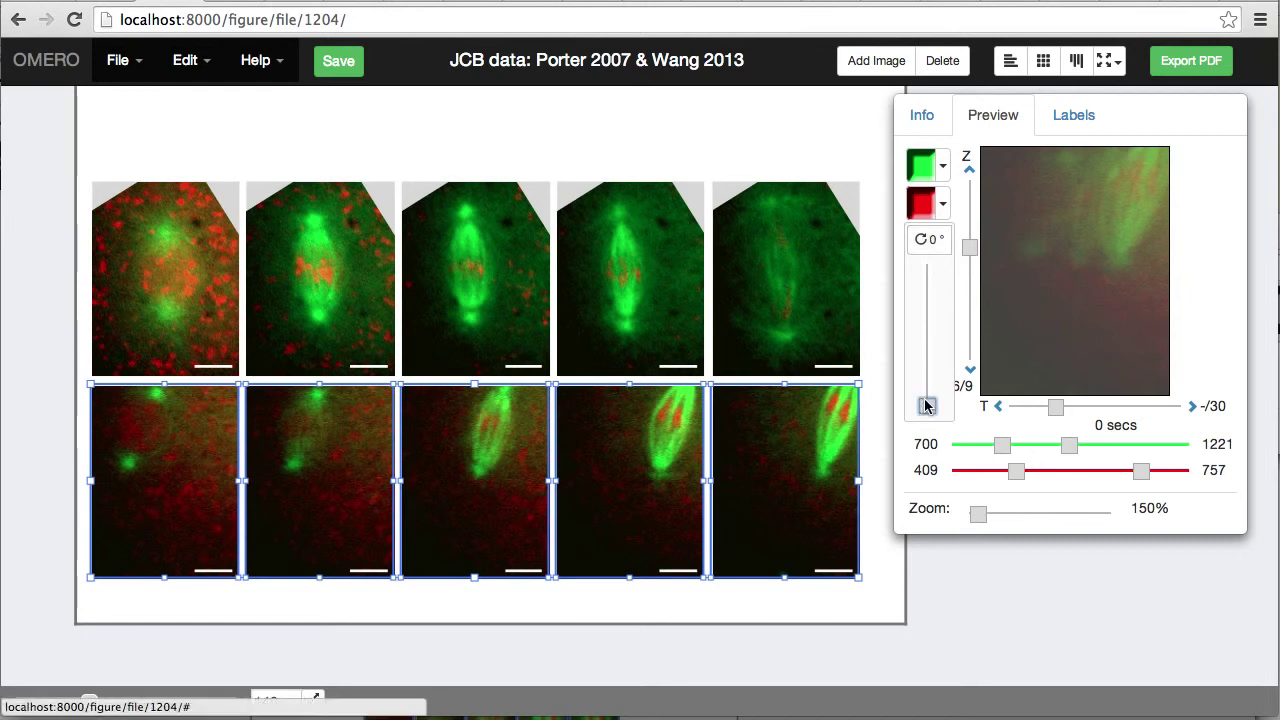
left_click_drag(927, 405, 927, 339)
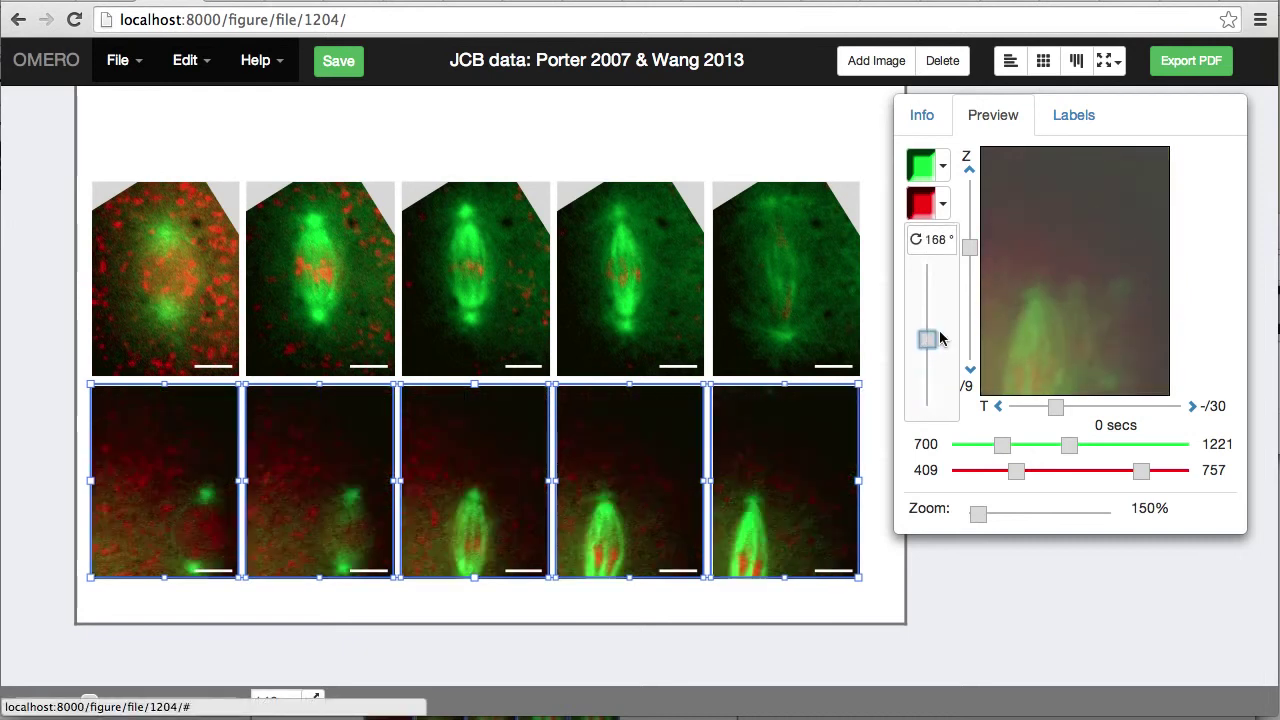
left_click_drag(1037, 322, 1063, 238)
left_click_drag(927, 340, 929, 345)
left_click_drag(1037, 277, 1041, 271)
Step: Recentre the green spots individually in the first and second bottom-row panels
left_click_drag(69, 457, 136, 463)
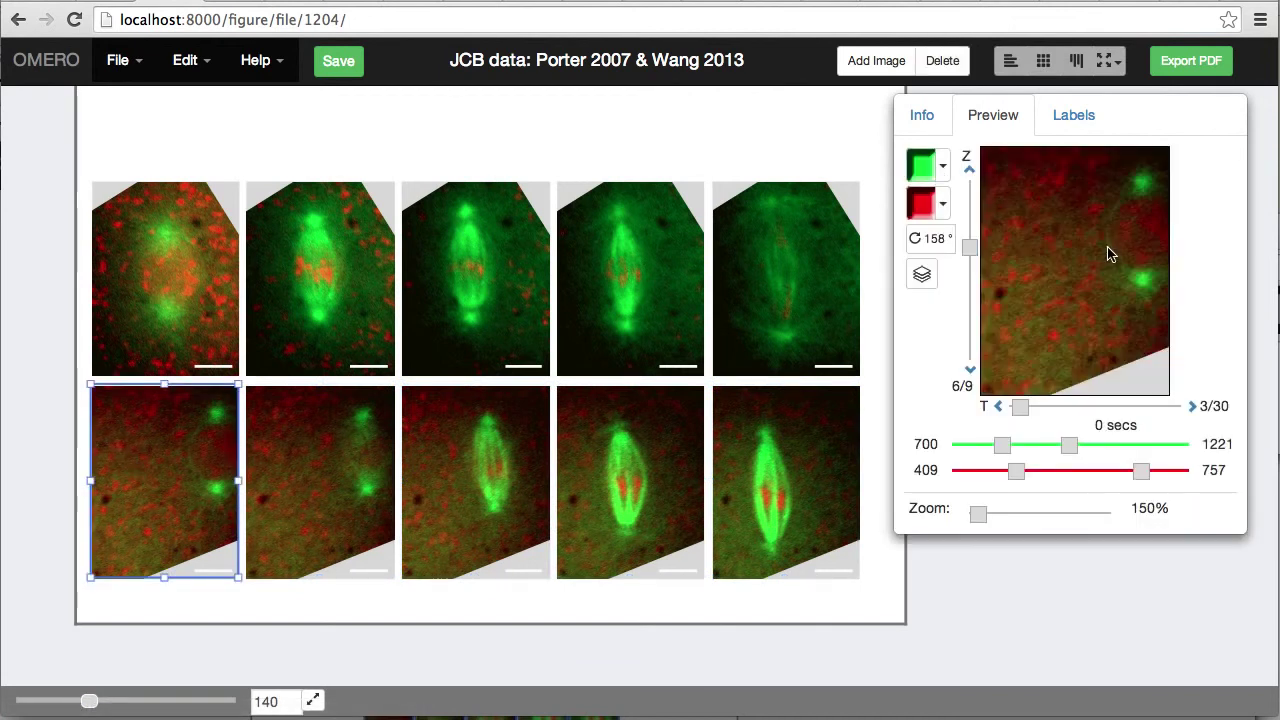
left_click_drag(1107, 258, 1035, 292)
left_click(345, 440)
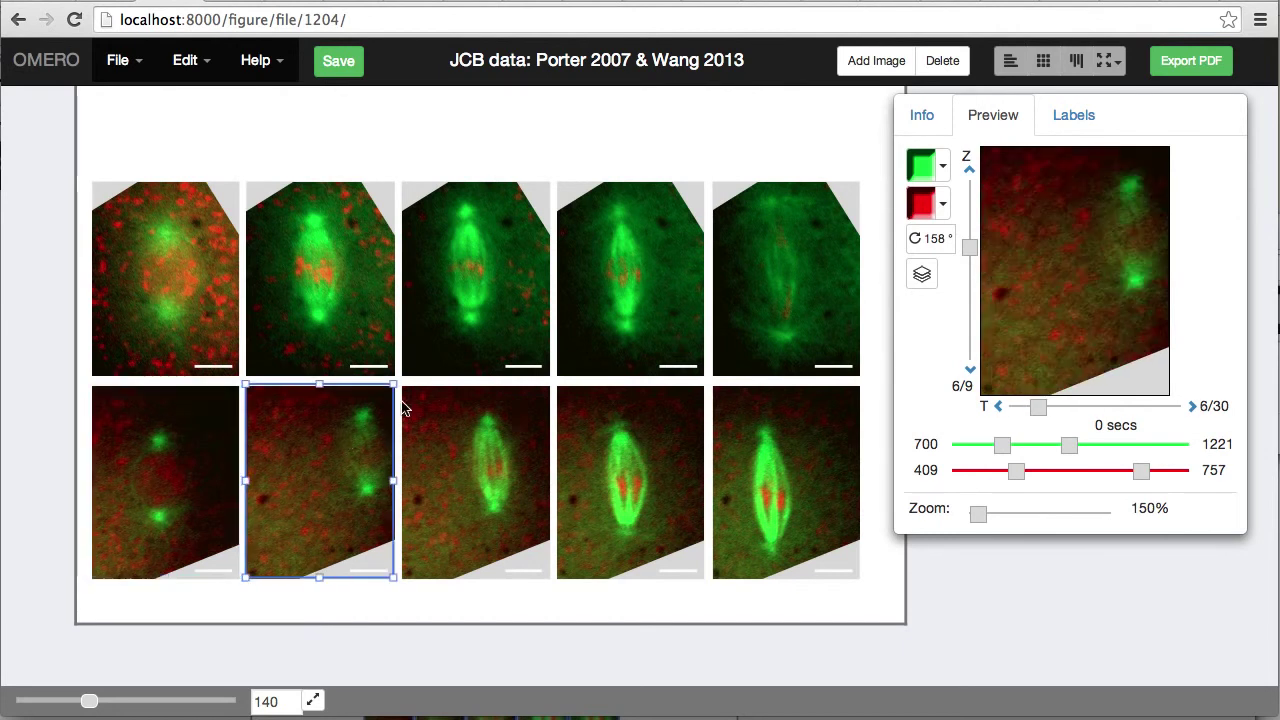
left_click_drag(1128, 233, 1052, 268)
left_click(488, 488)
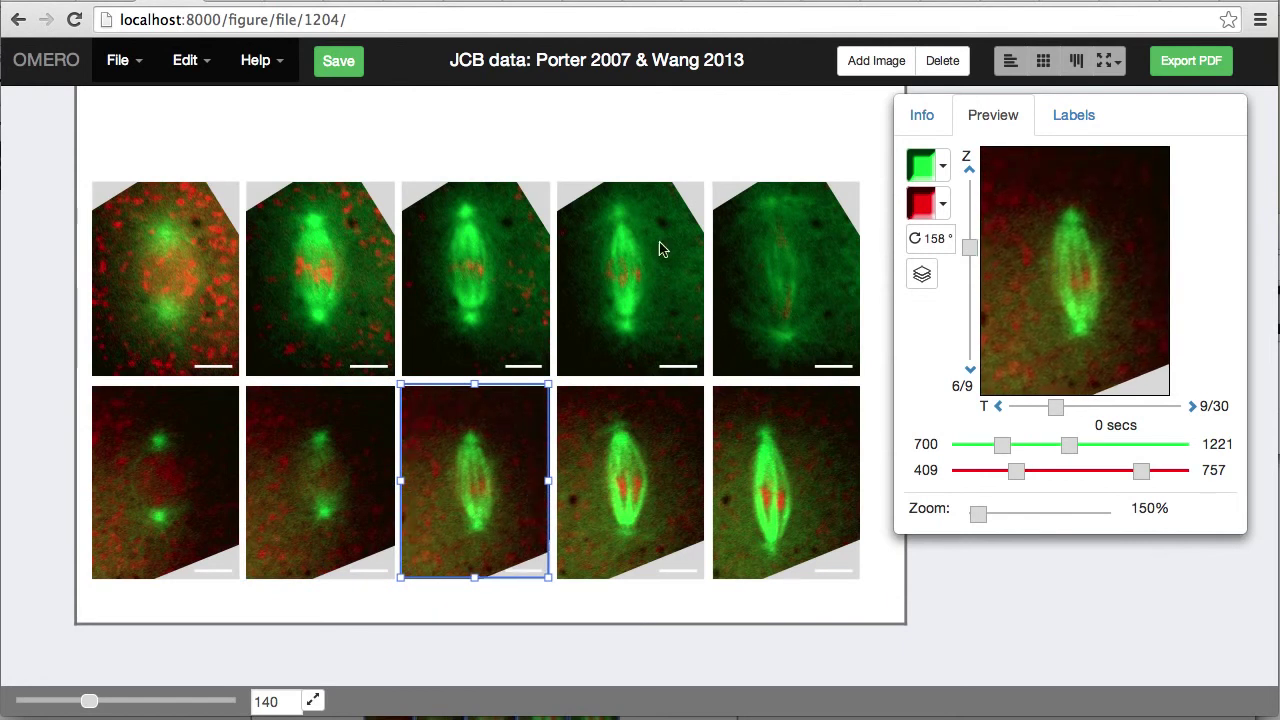
left_click_drag(40, 271, 770, 482)
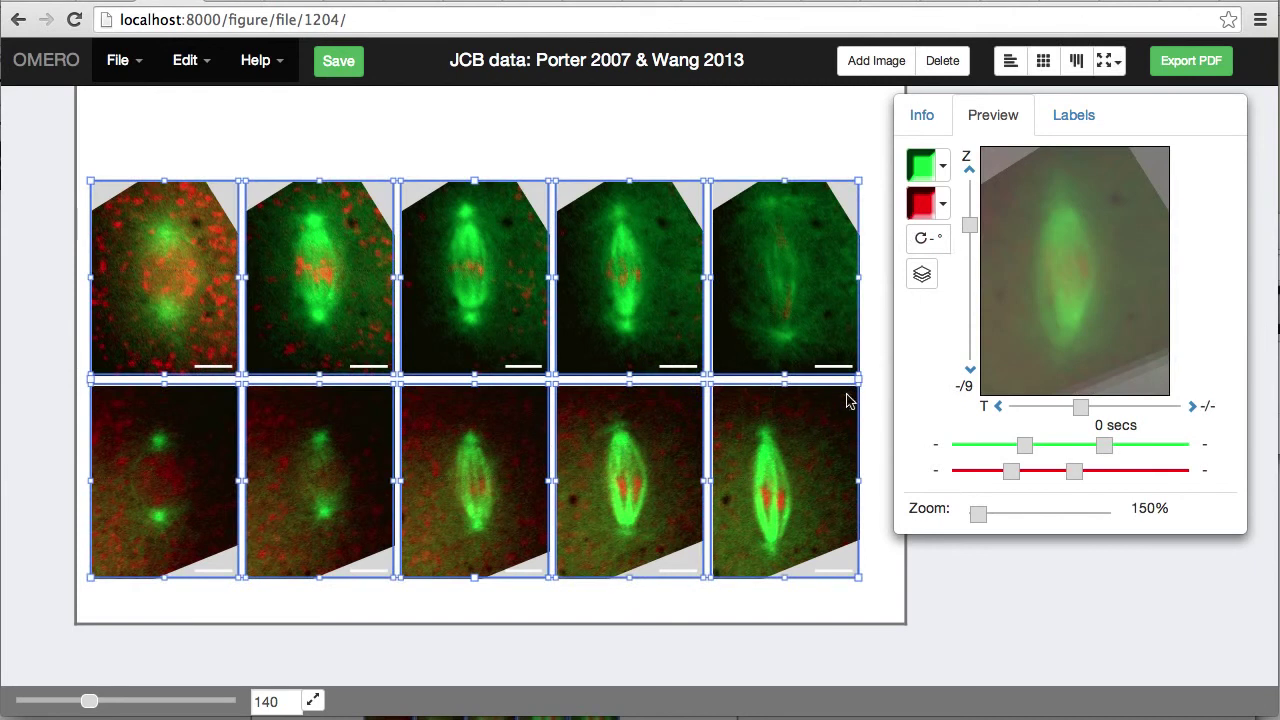
Step: Narrow all ten panels into thin strips at 190% zoom and shift the grid right toward the page centre
left_click_drag(858, 381, 533, 391)
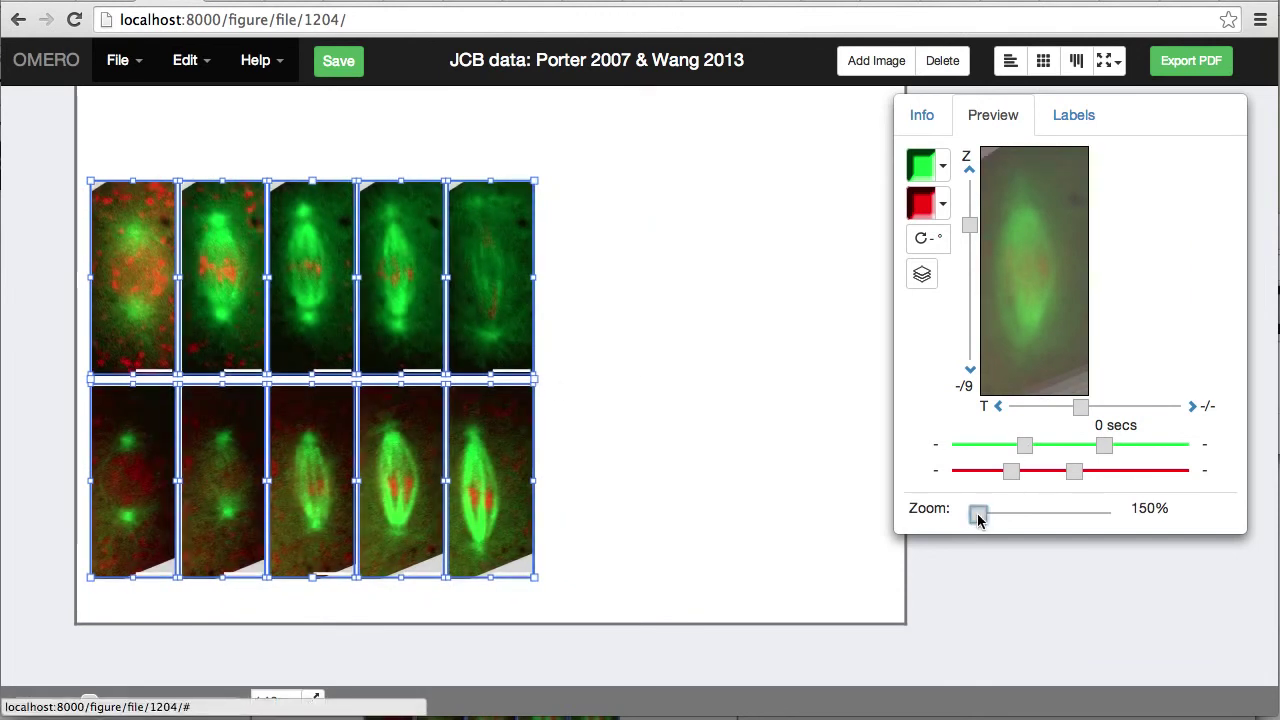
left_click_drag(978, 517, 985, 520)
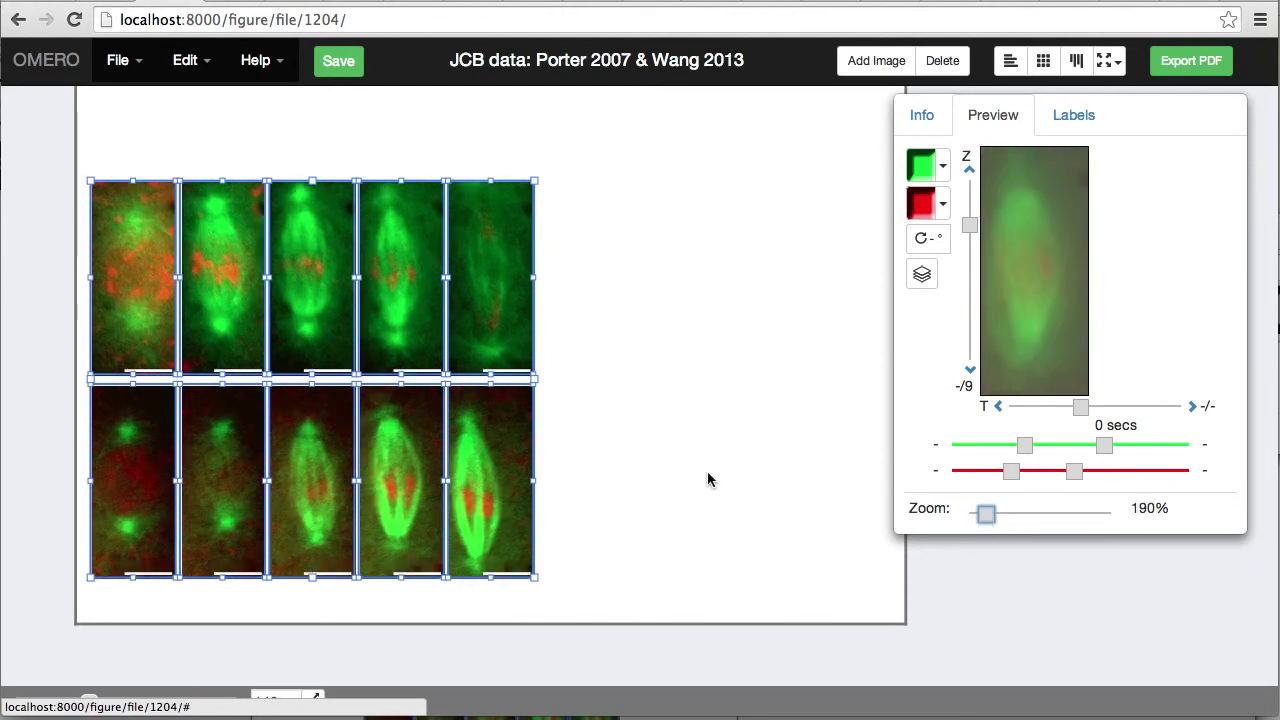
left_click_drag(498, 272, 667, 233)
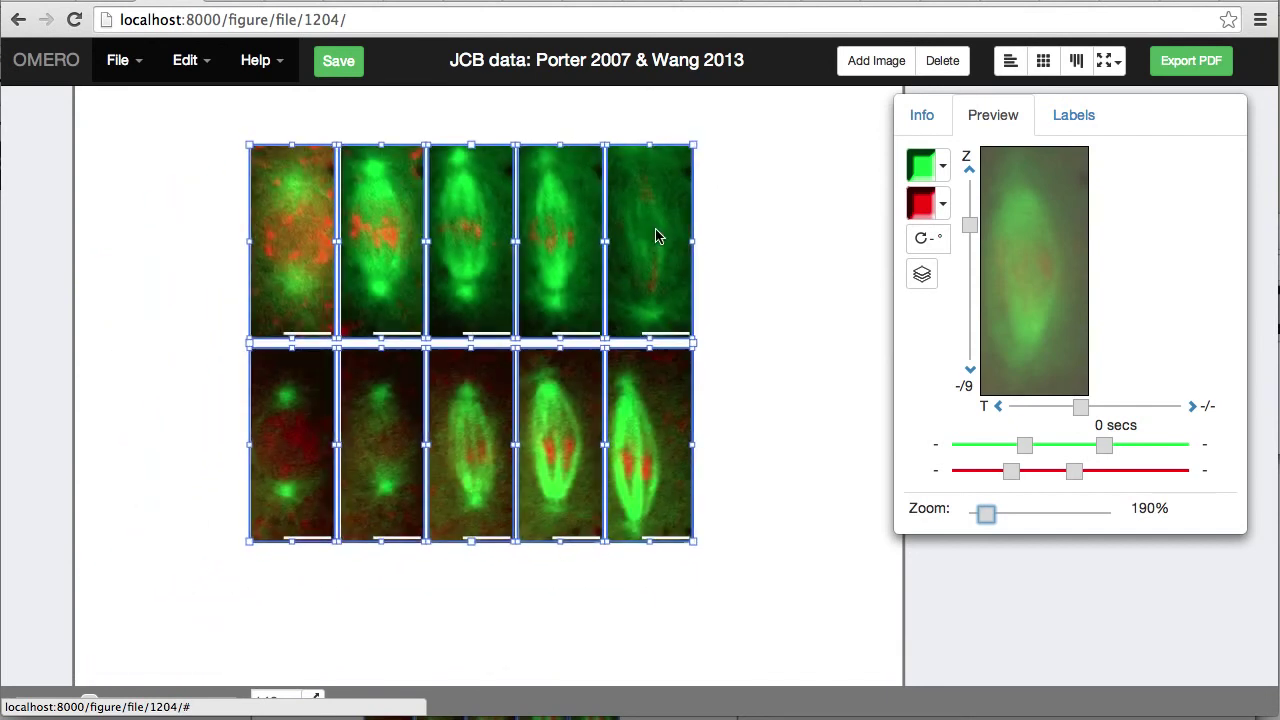
left_click(772, 264)
scroll(772, 264, "up", 2)
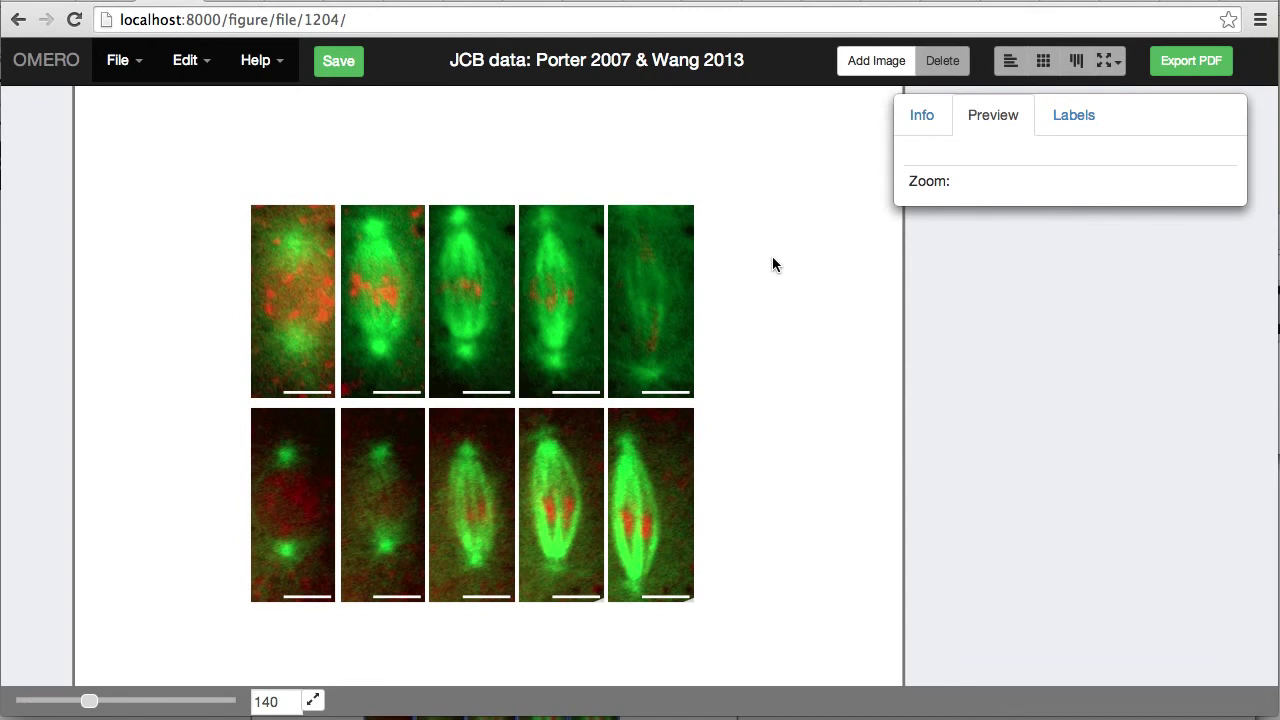
scroll(772, 264, "up", 2)
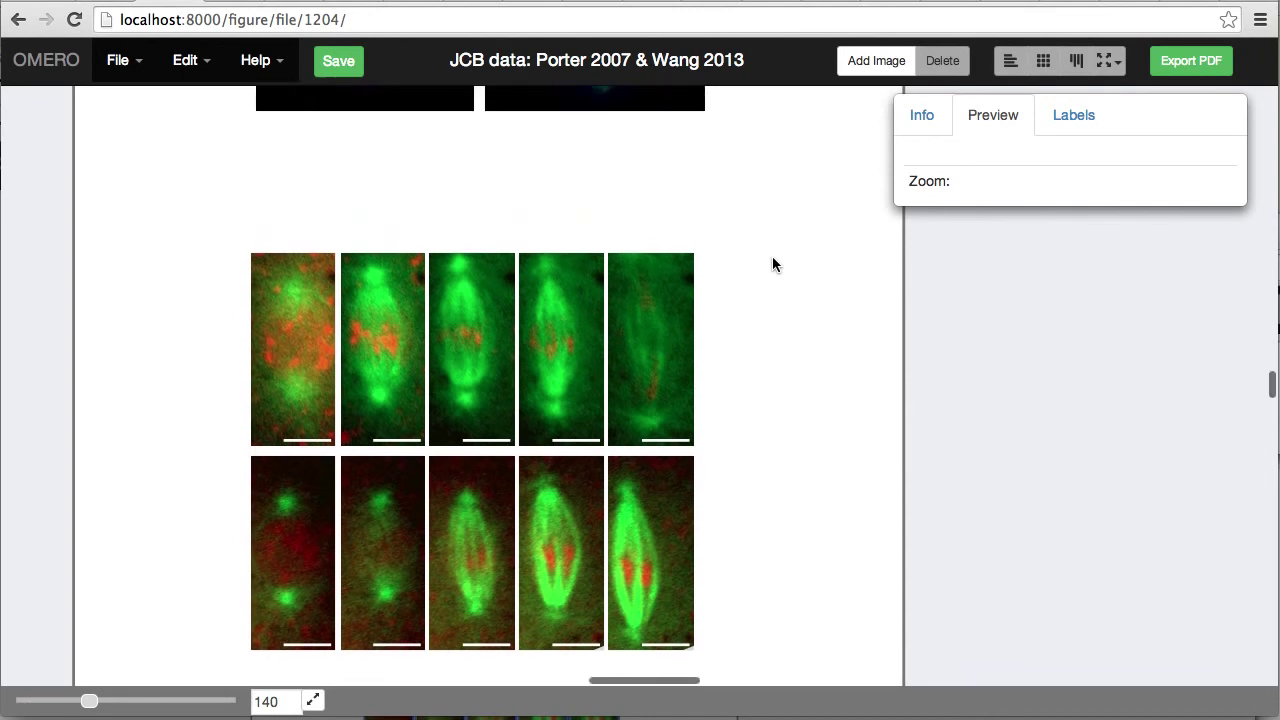
left_click_drag(89, 701, 66, 703)
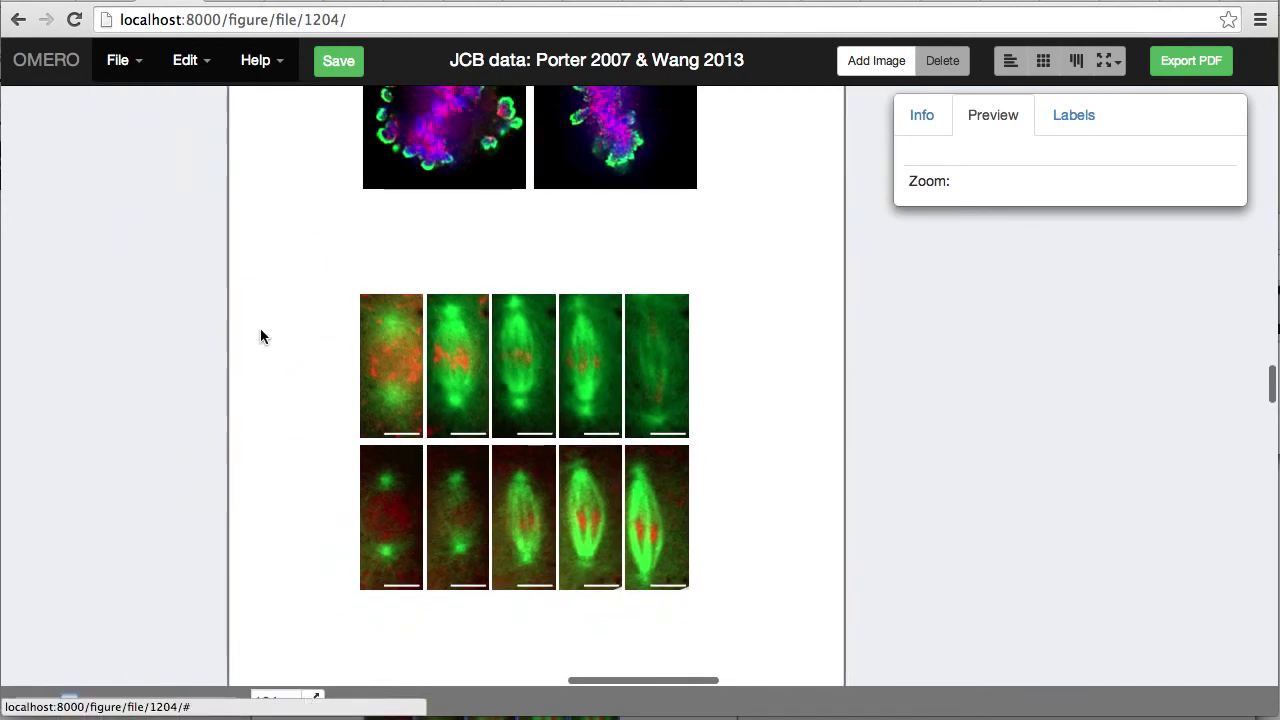
scroll(279, 309, "up", 1)
scroll(279, 316, "up", 2)
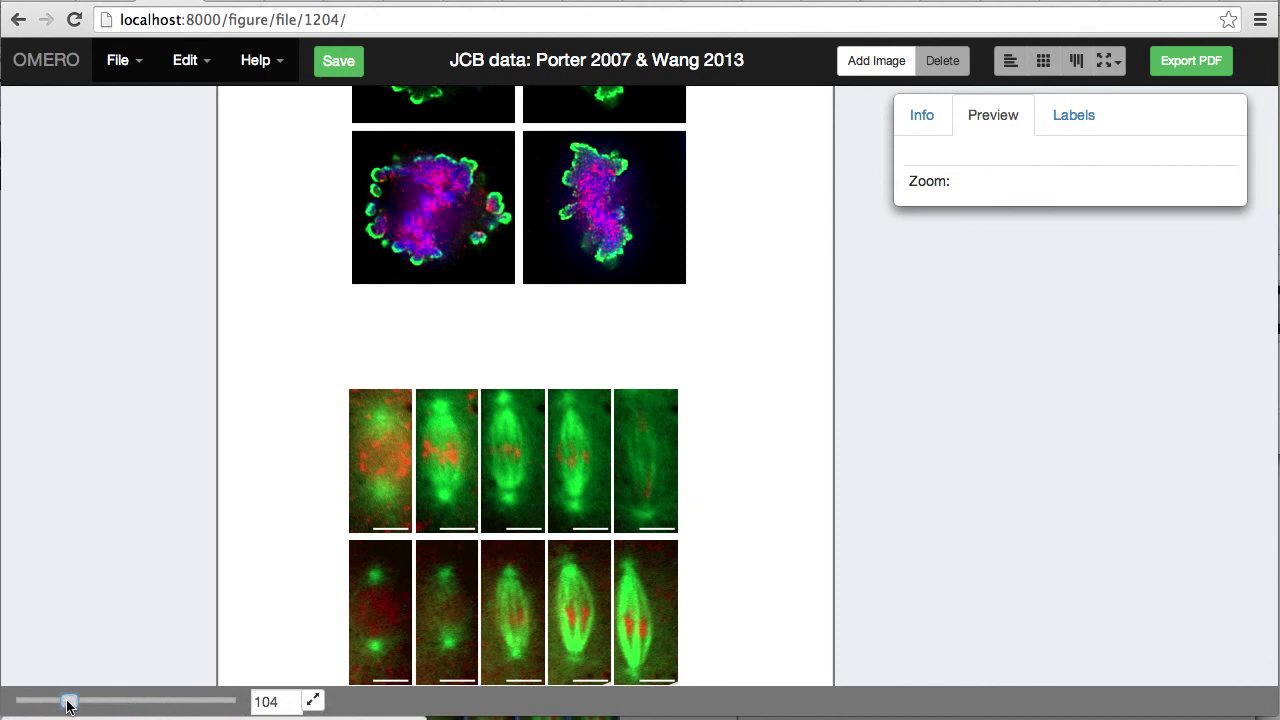
left_click_drag(66, 703, 59, 703)
scroll(321, 289, "up", 1)
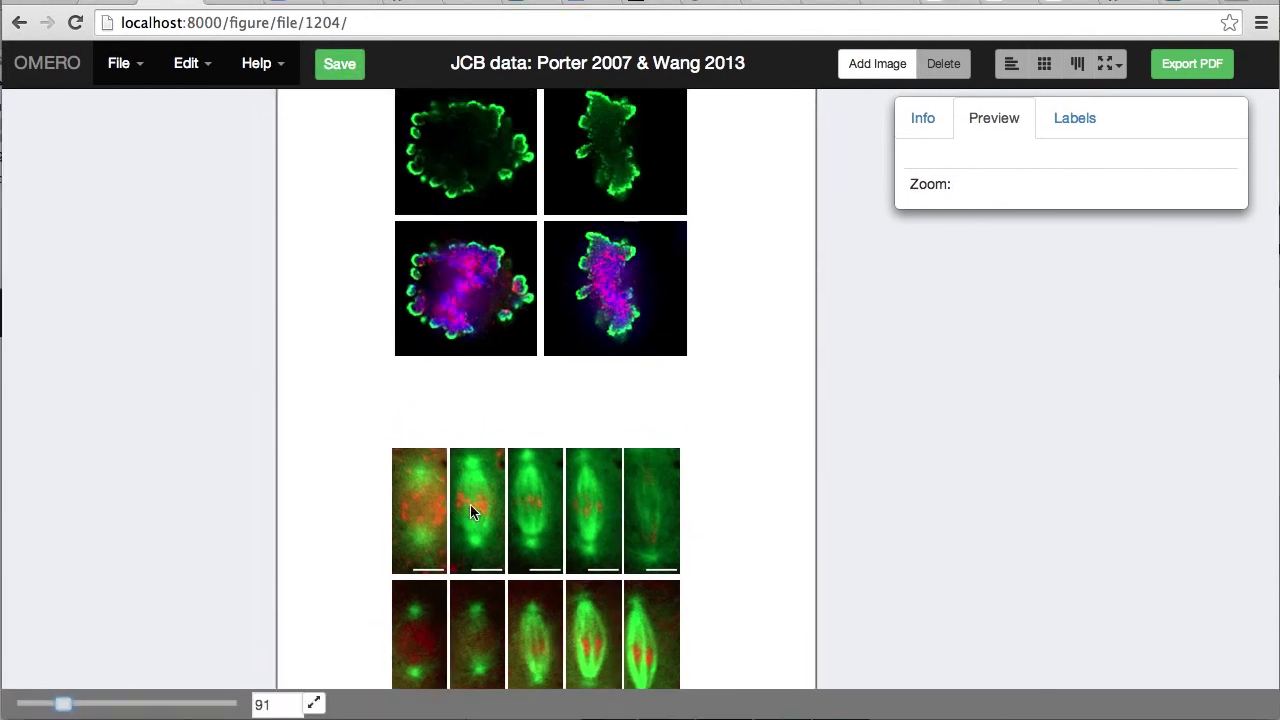